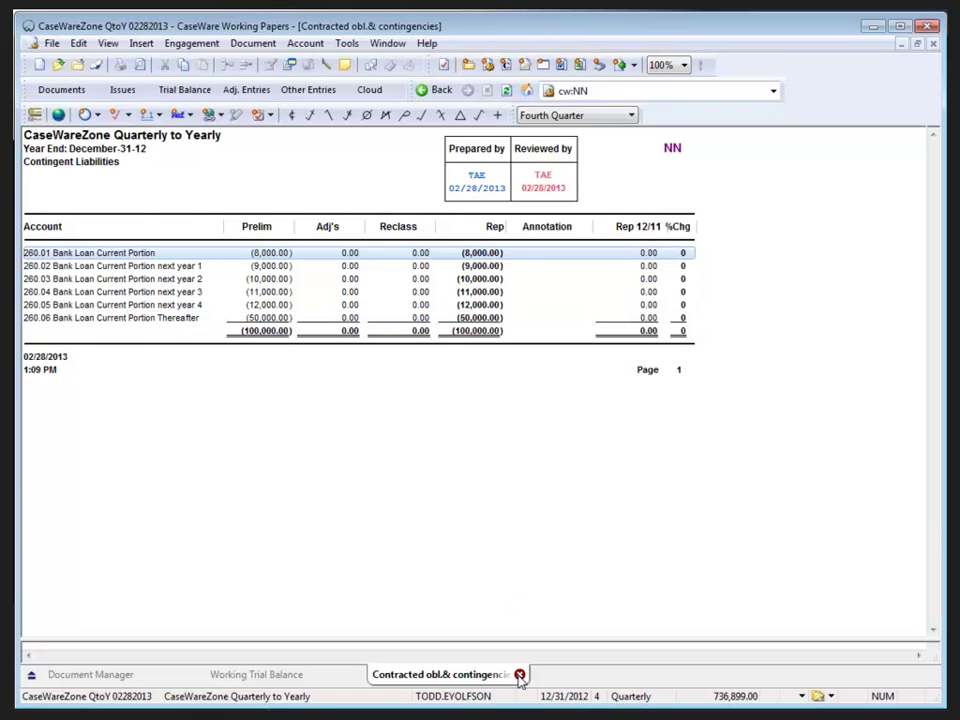
Step: Close the 'Contracted obl.& contingencies' schedule and return to the Document Manager
left_click(519, 675)
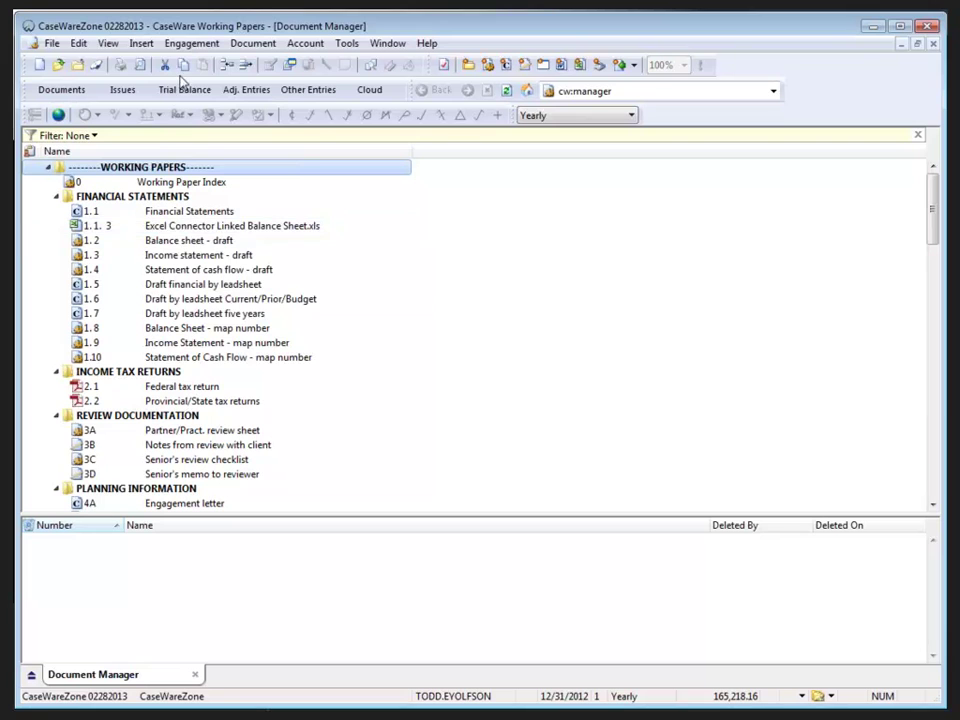
left_click(185, 43)
Step: Show the Engagement History Settings tab listing the recorded event categories
left_click(208, 169)
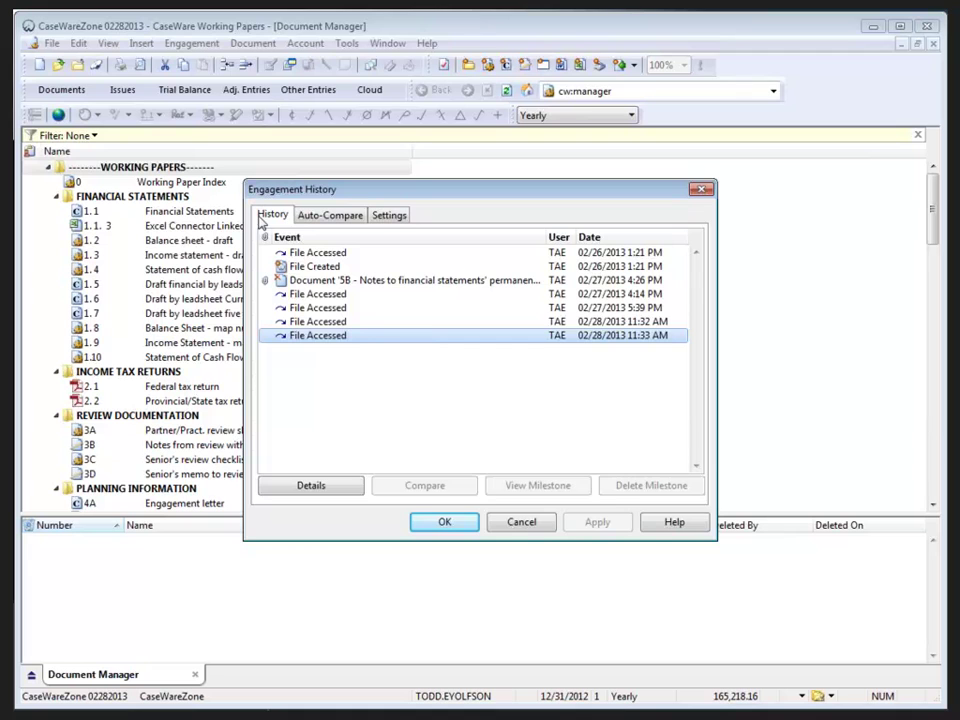
left_click(389, 216)
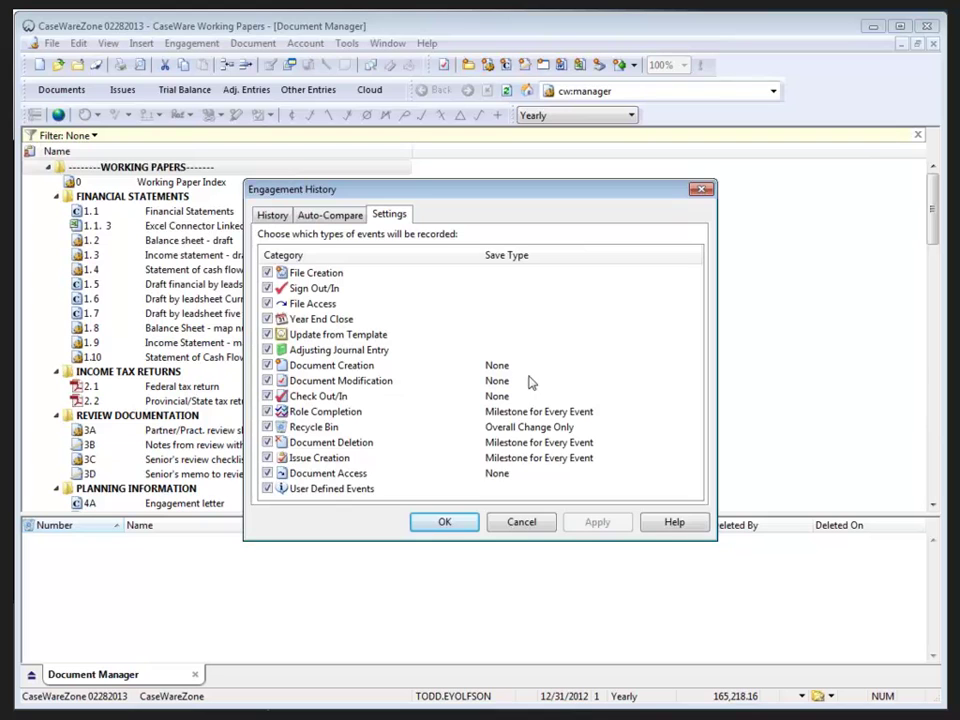
Step: Change Role Completion's save type to 'Milestone for Every Event'
left_click(540, 412)
left_click(541, 414)
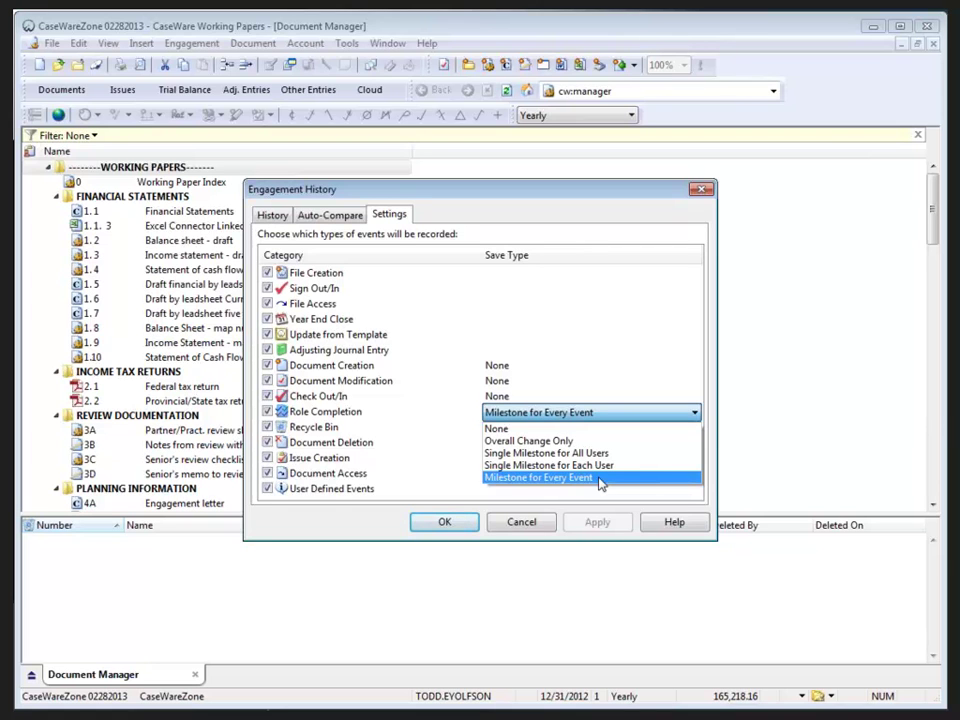
left_click(598, 478)
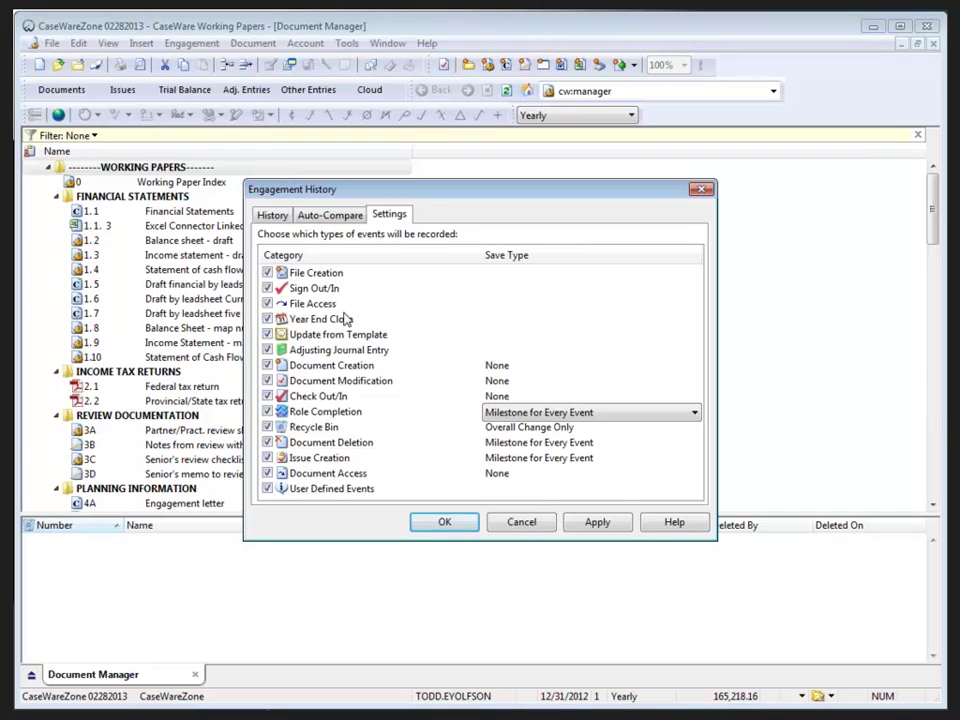
Step: Switch Engagement History back to its History list of file and document events
left_click(274, 216)
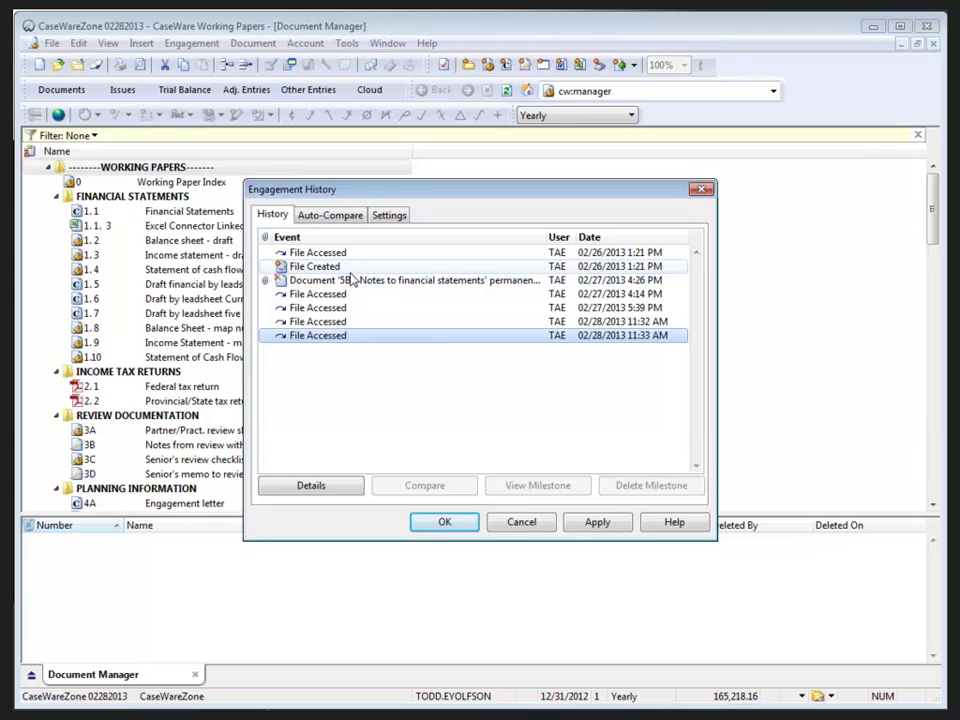
Step: Accept the history settings, select A Cash under Assets and open its document properties
left_click(473, 525)
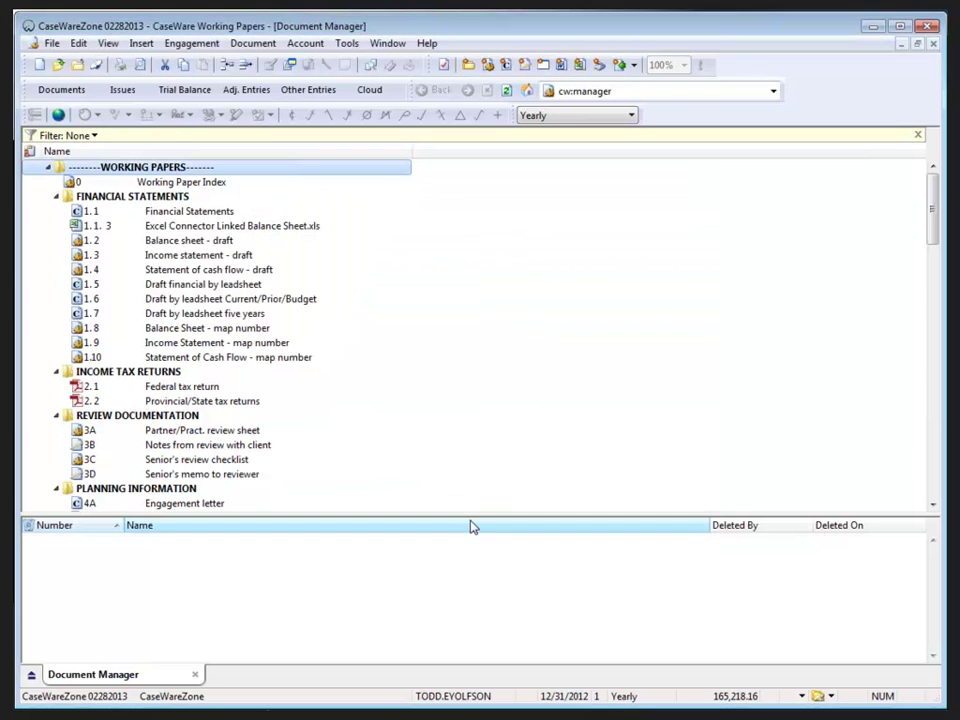
scroll(409, 323, "down", 9)
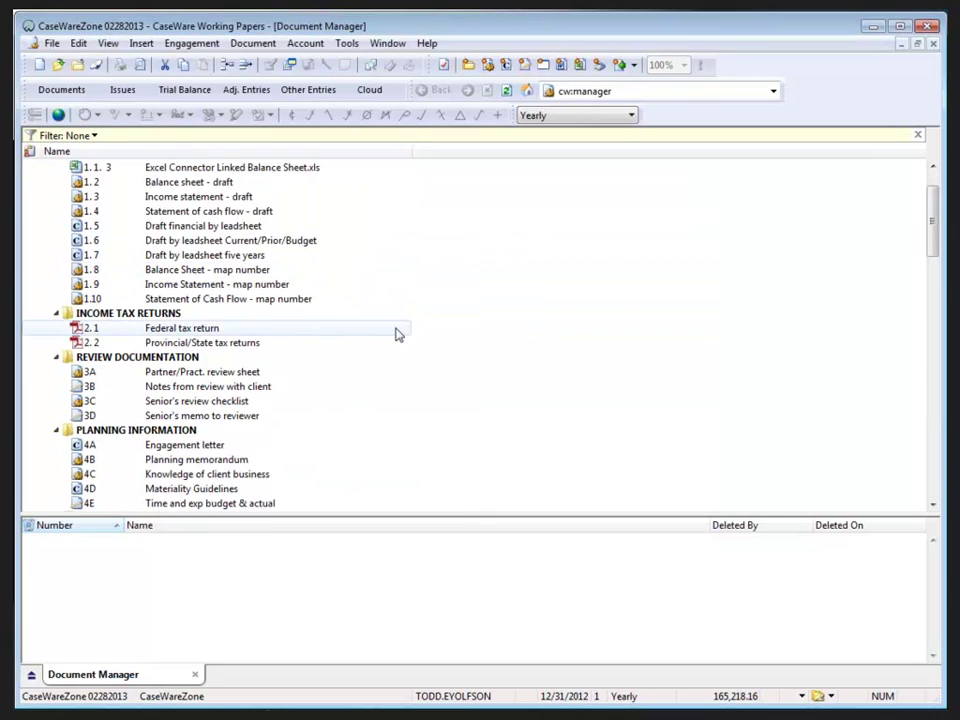
scroll(373, 369, "down", 1)
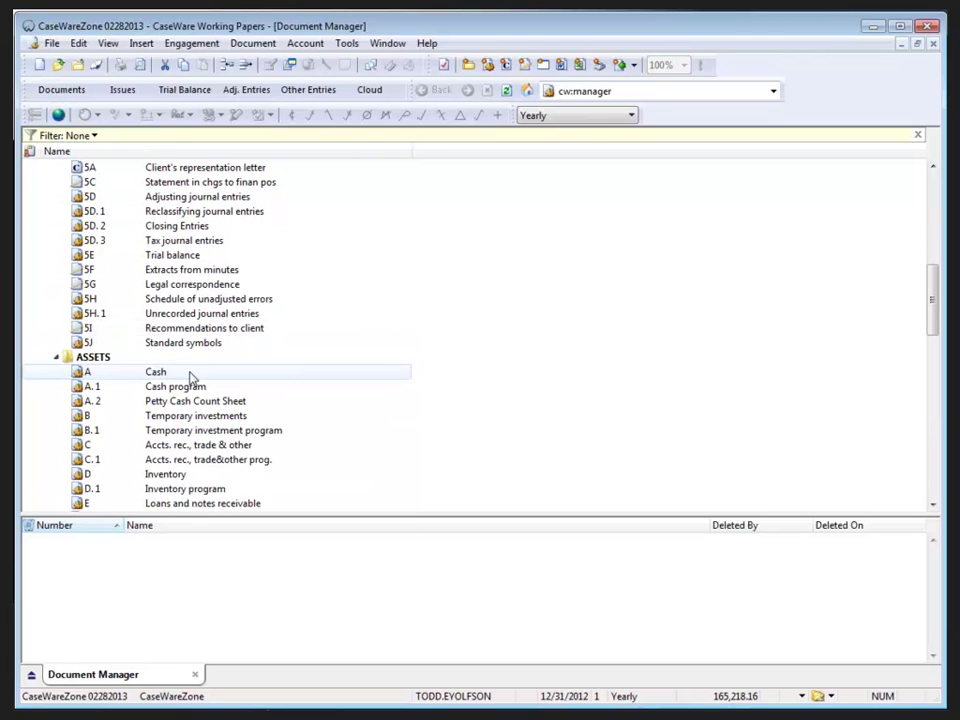
left_click(190, 375)
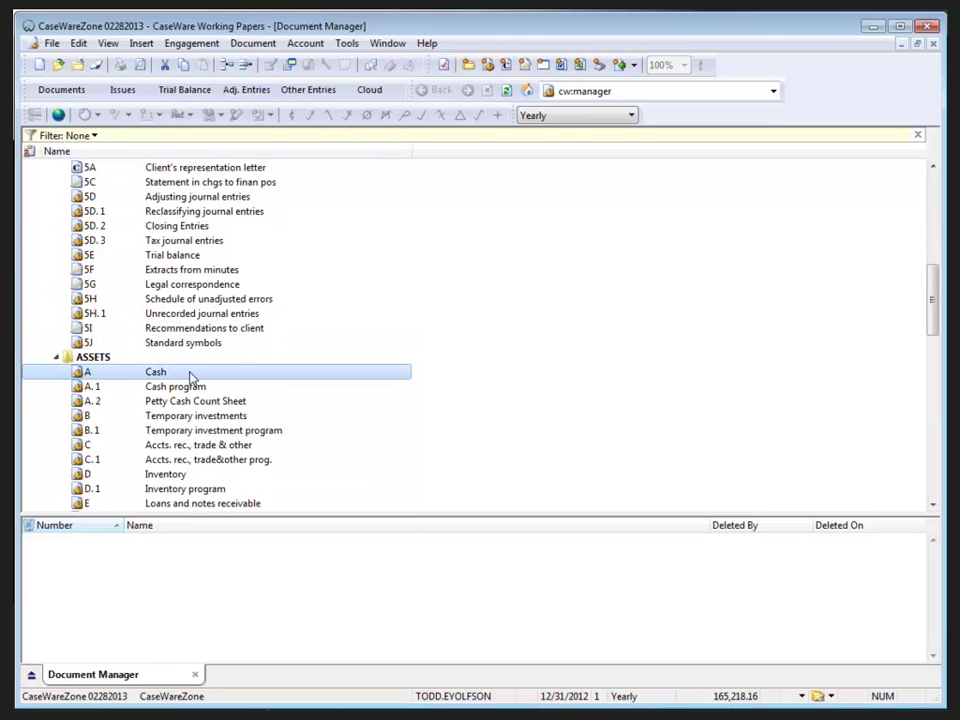
left_click(262, 45)
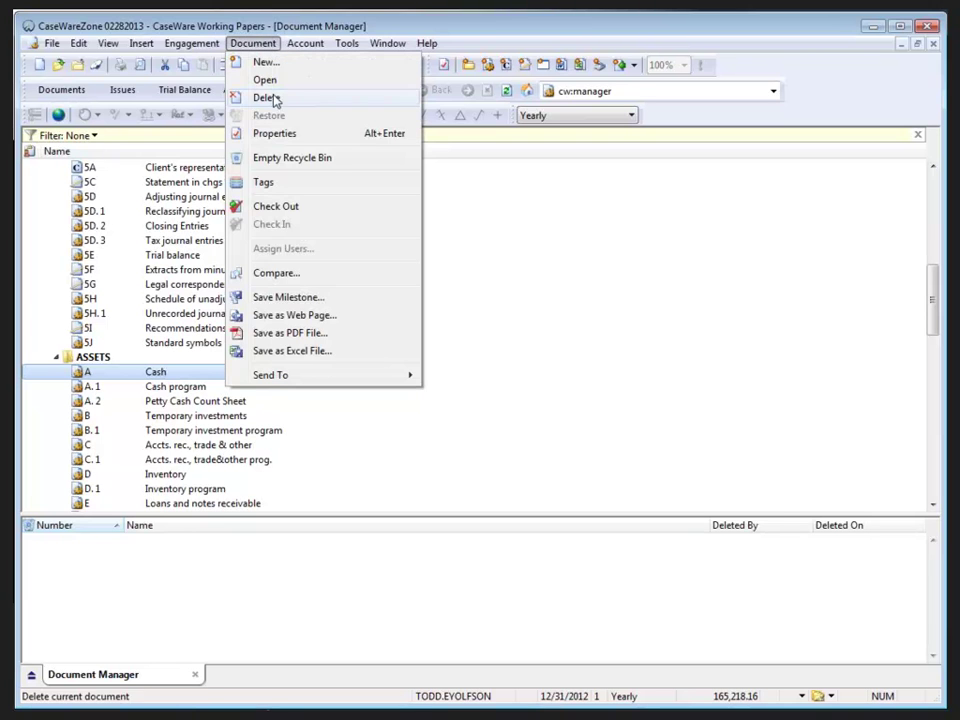
left_click(276, 134)
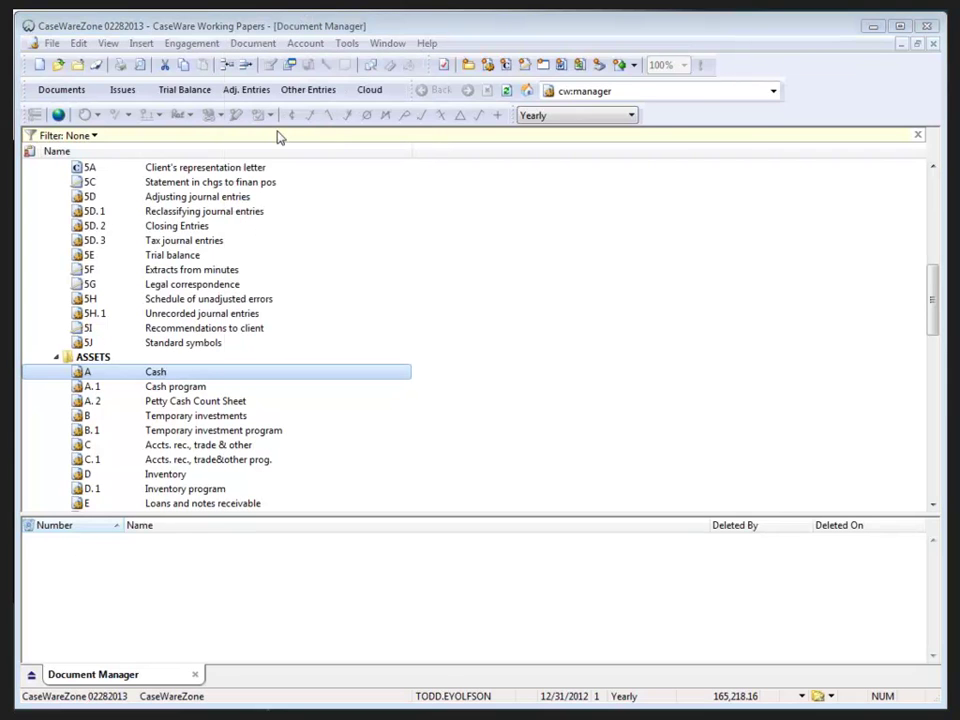
Step: Review the Cash document's four history events and show details of the last Accessed event
left_click(413, 150)
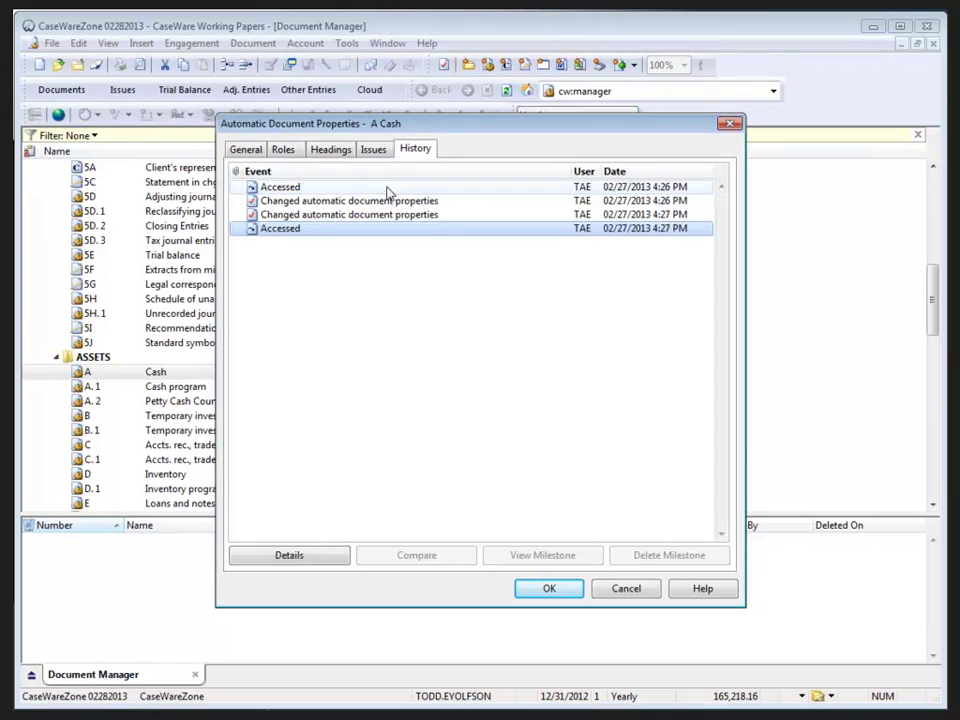
left_click(390, 188)
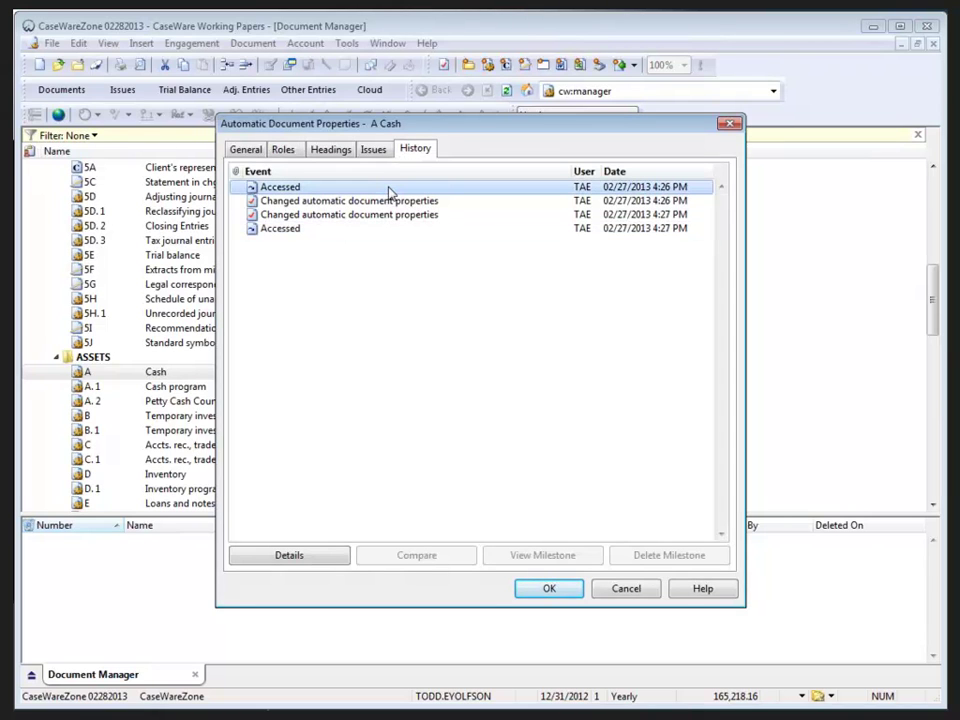
left_click(404, 205)
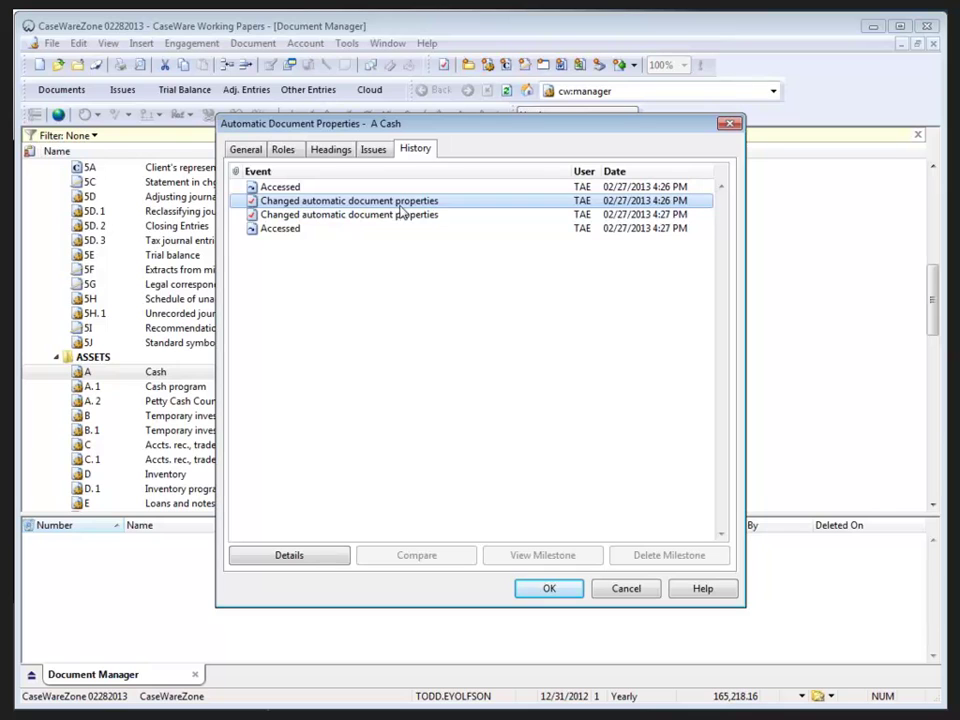
left_click(442, 216)
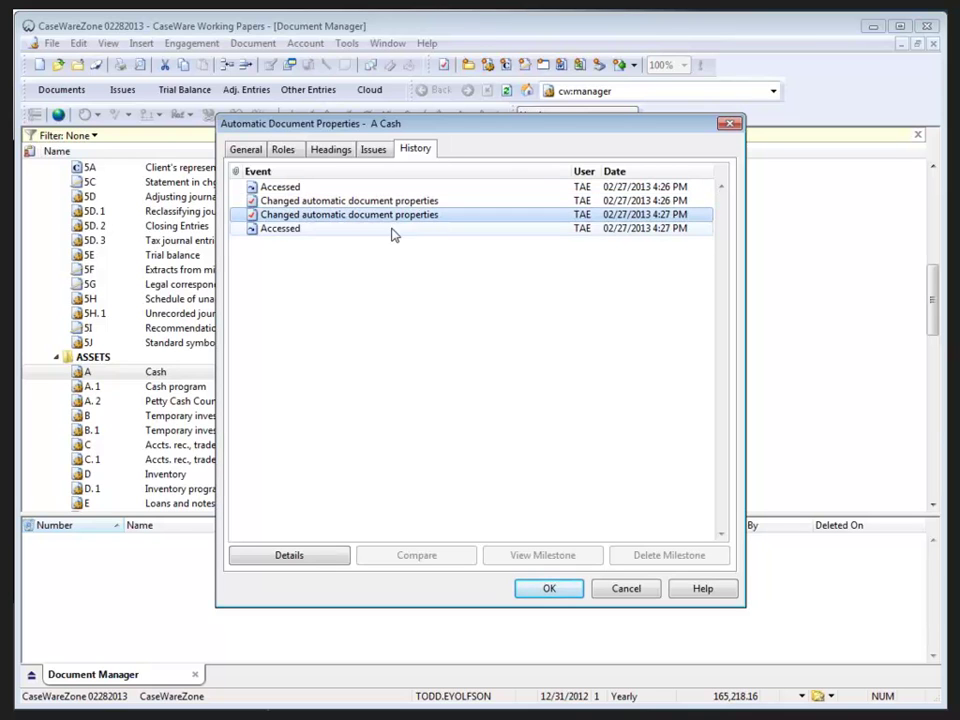
left_click(393, 229)
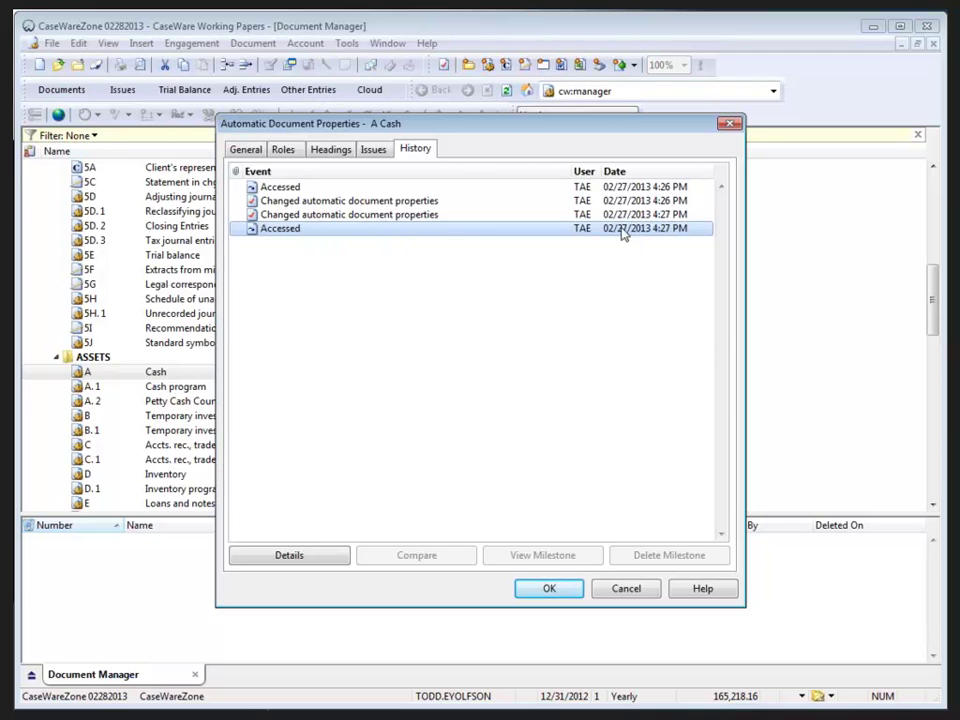
left_click(292, 556)
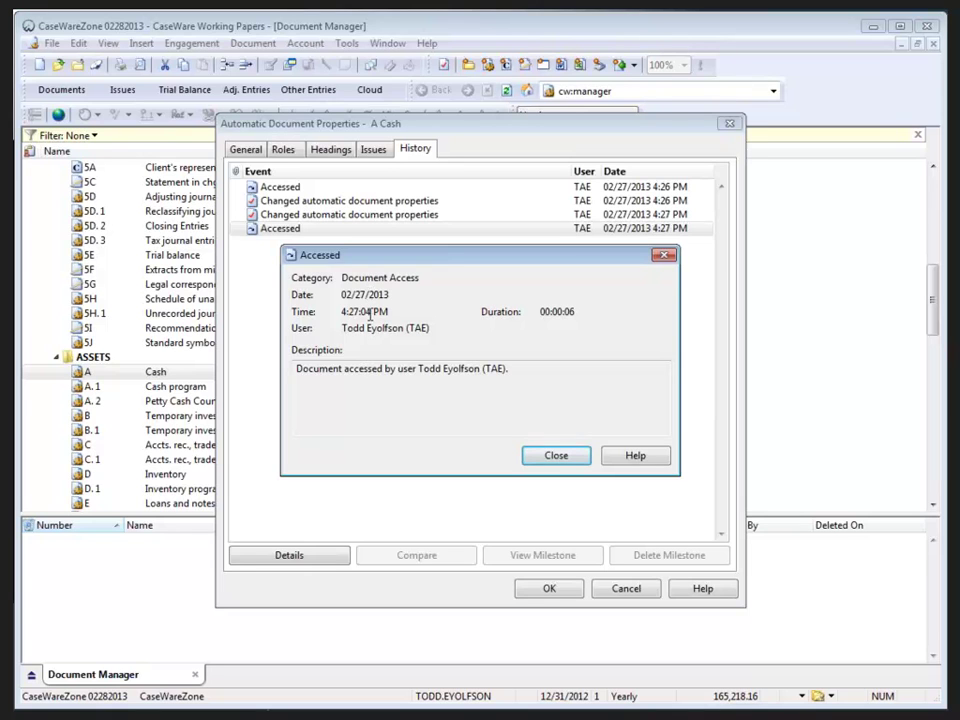
Step: Close the Accessed event details, back to the Cash document's history list
left_click(541, 462)
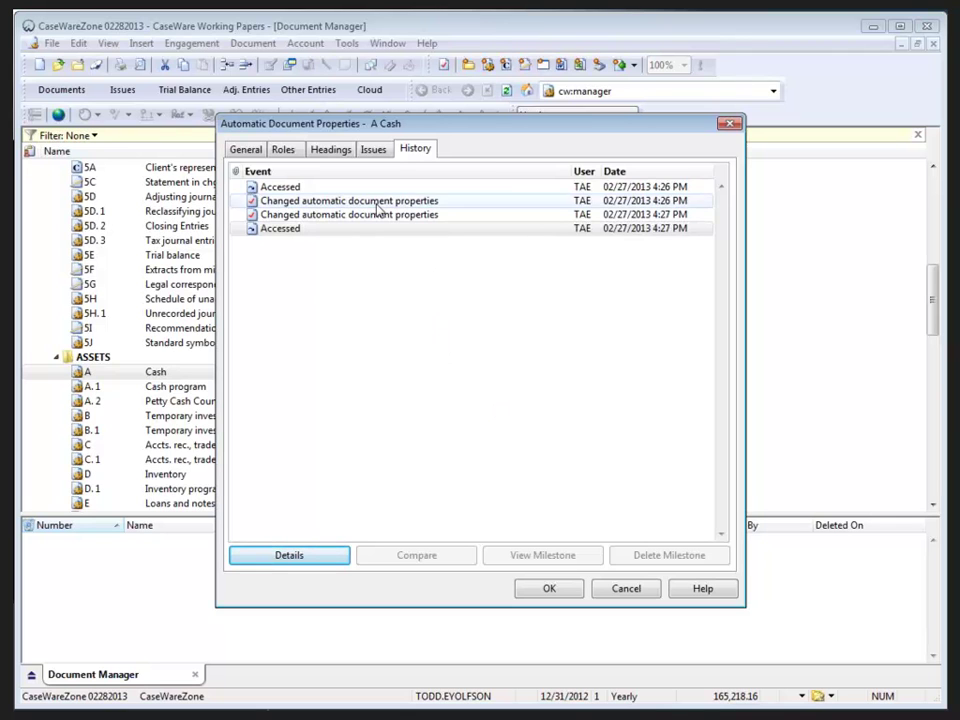
Step: Close Cash properties, reopen Engagement History and review the latest File Accessed event's details
key("Escape")
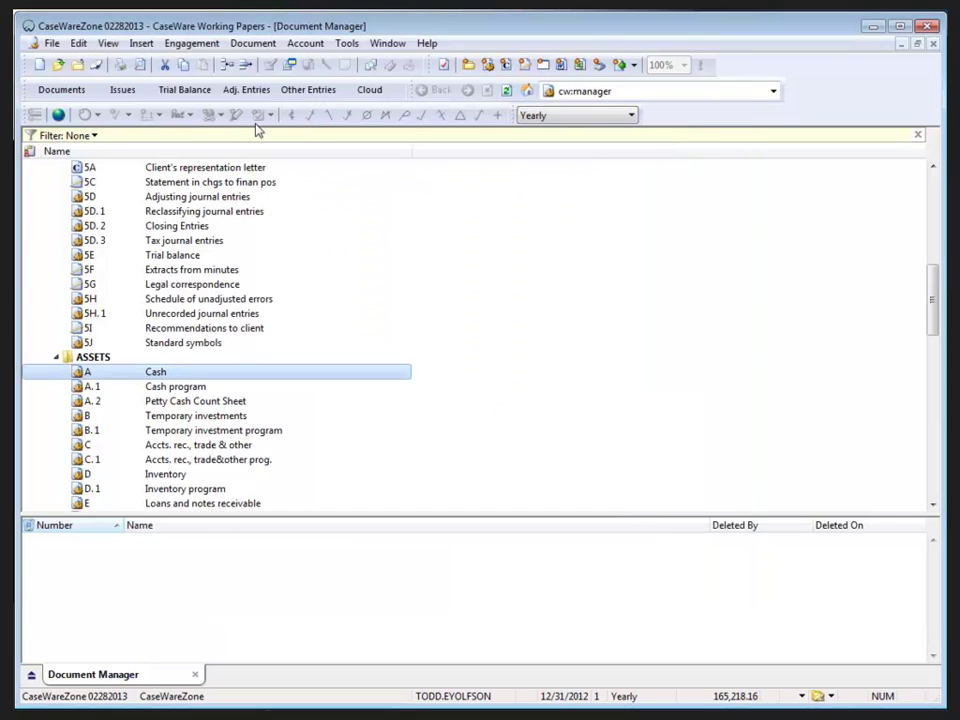
left_click(193, 44)
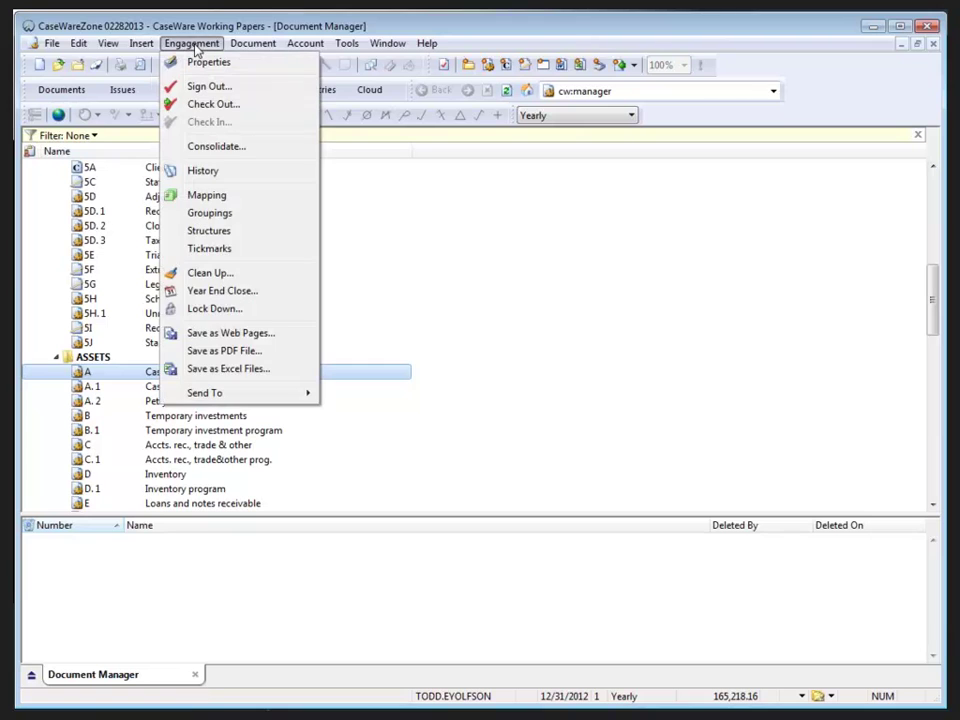
left_click(200, 172)
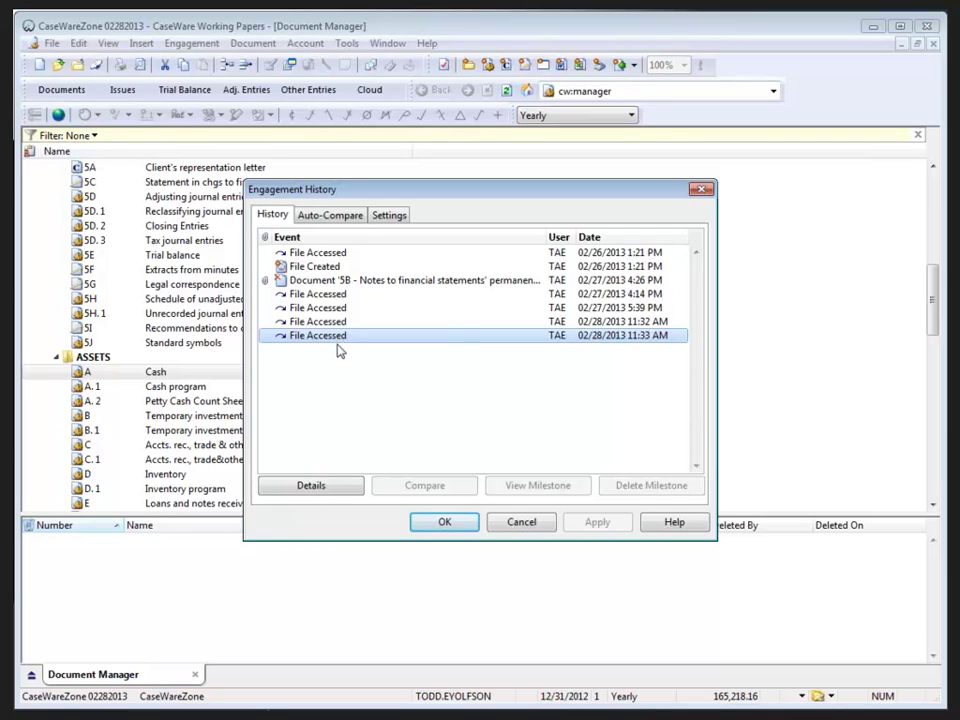
left_click(313, 487)
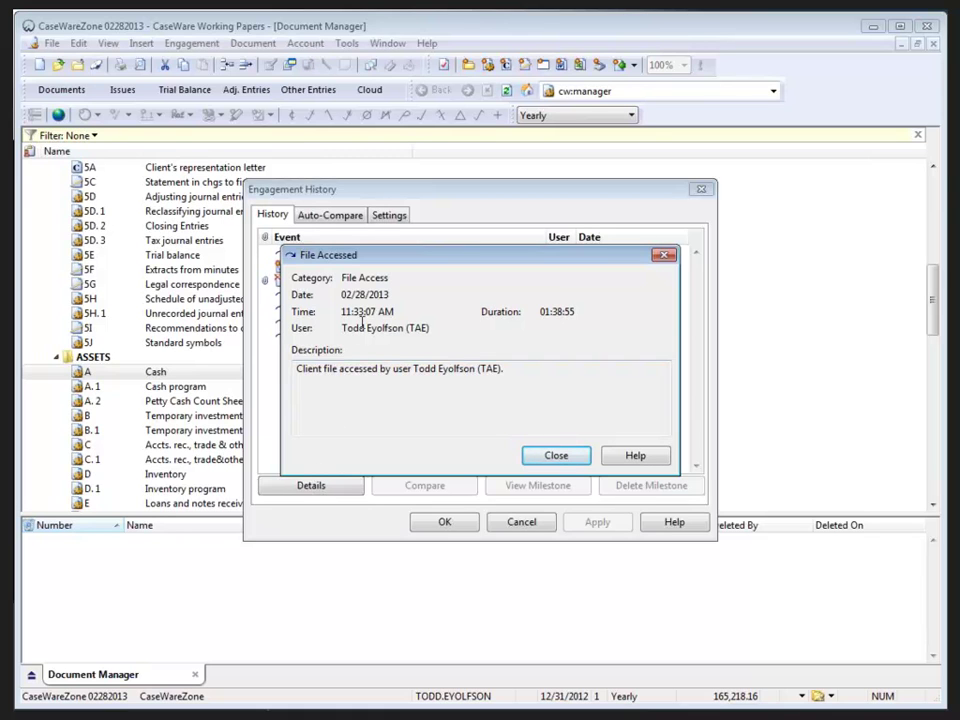
left_click(560, 458)
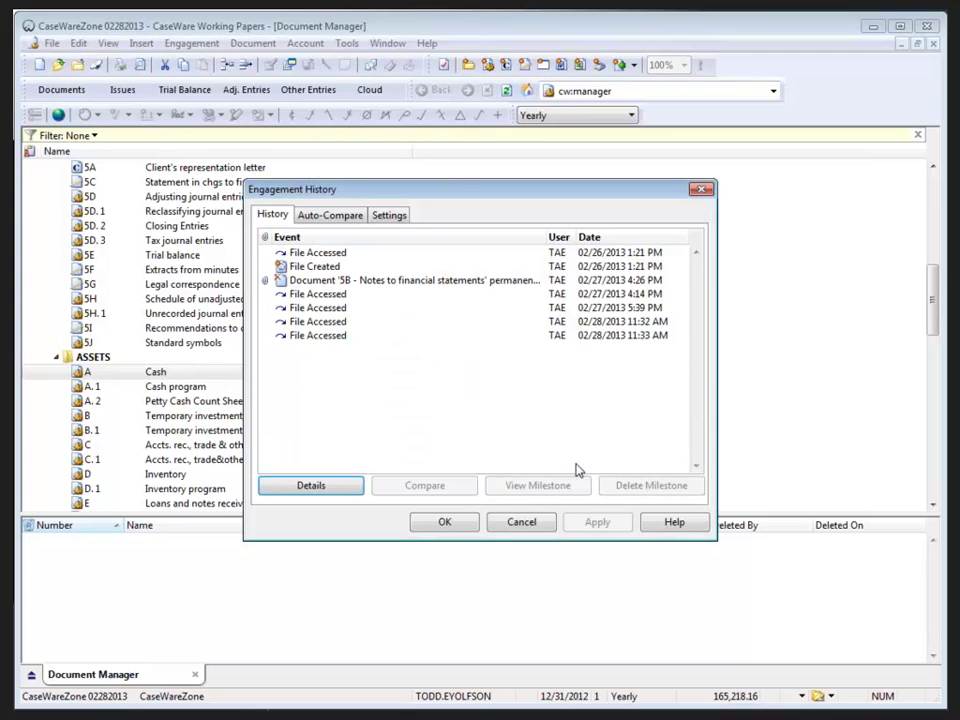
Step: Open the Permanent Deletion Milestone saved for document 5B, Notes to Financial Statements
left_click(309, 285)
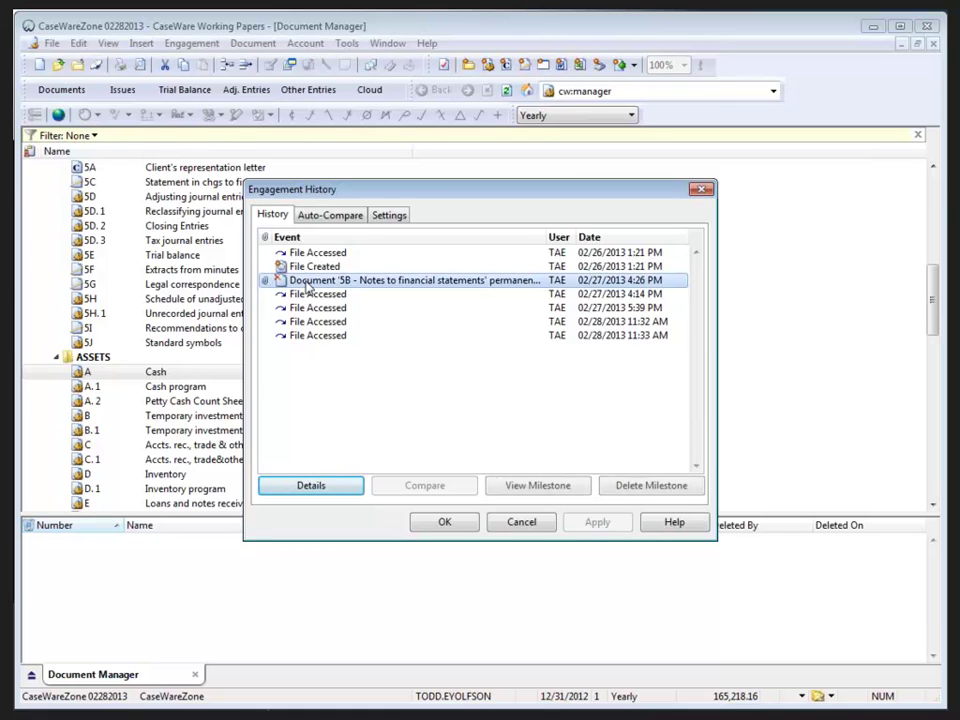
left_click(562, 486)
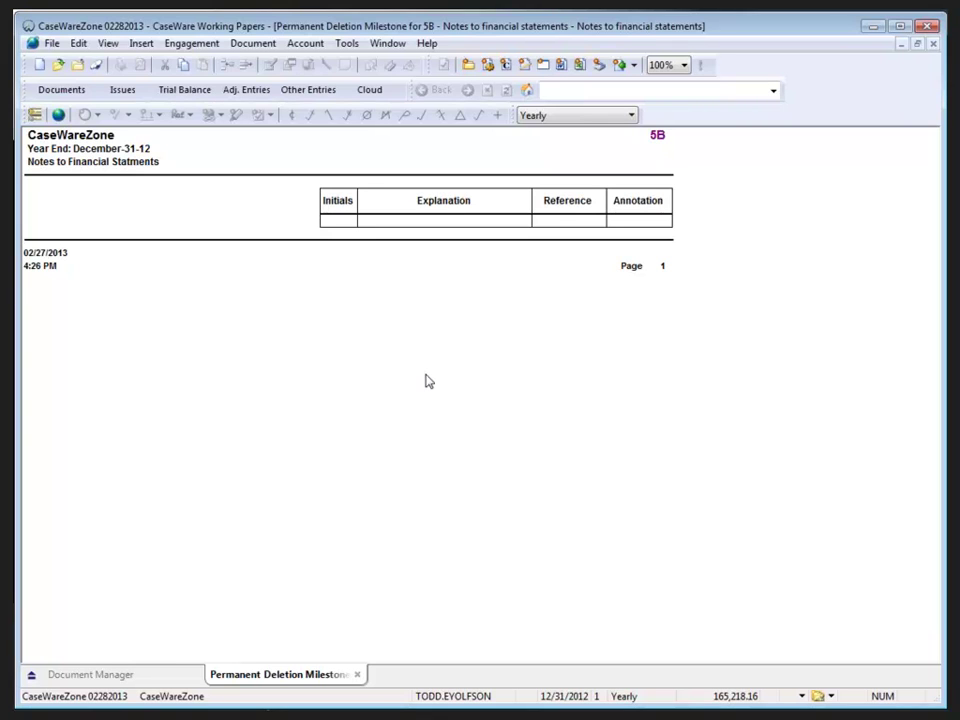
Step: Close the 5B milestone, revisit Engagement History's 5B row, then cancel out to the Document Manager
left_click(357, 677)
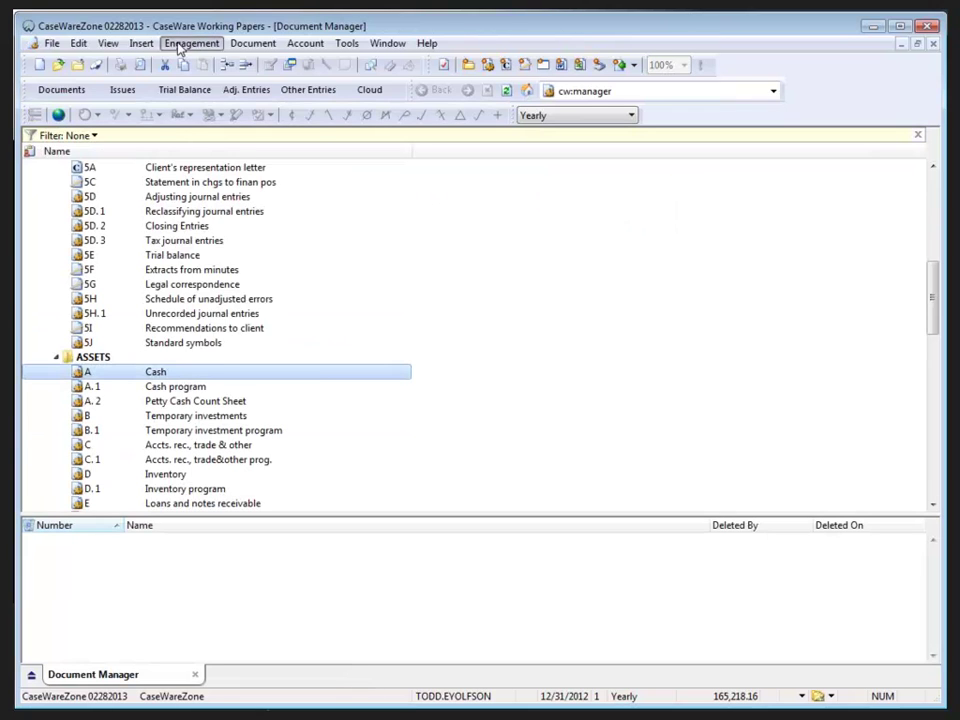
left_click(180, 46)
left_click(205, 171)
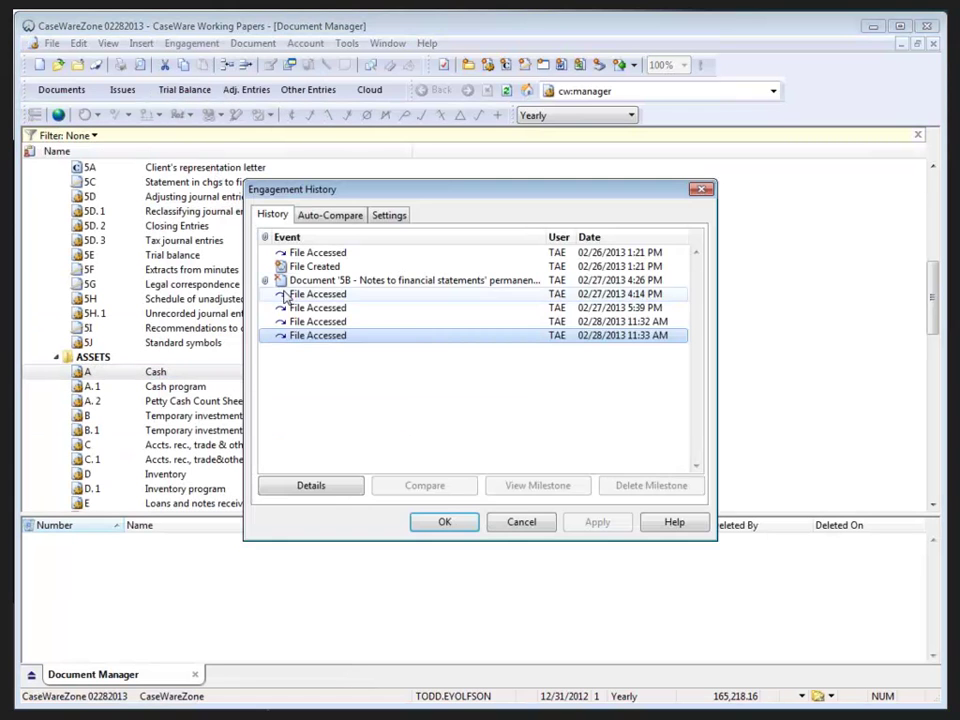
left_click(364, 281)
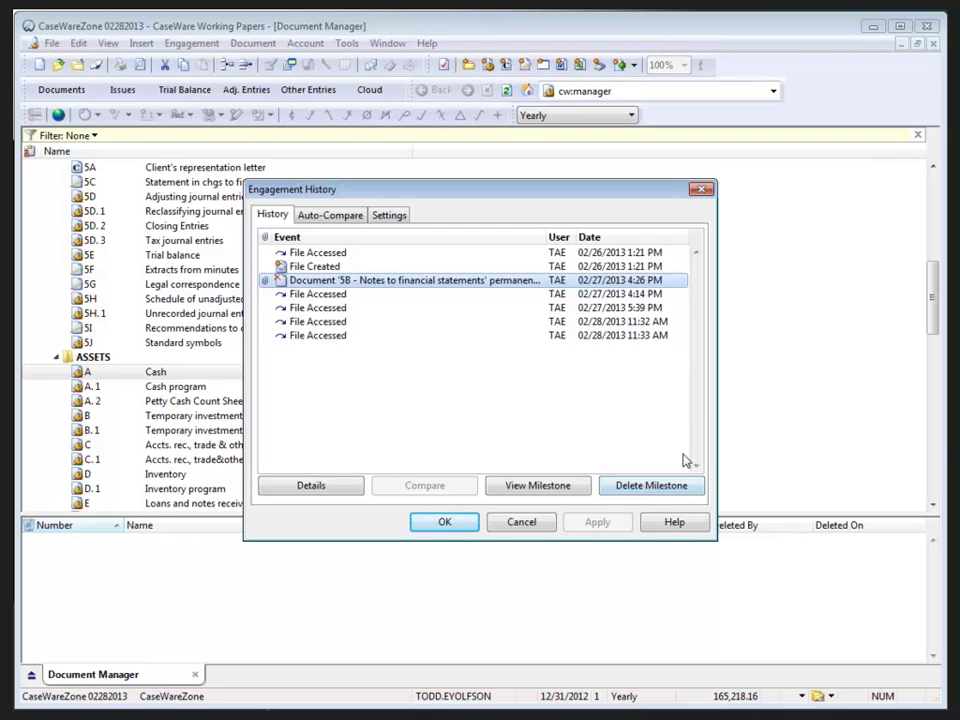
left_click(522, 523)
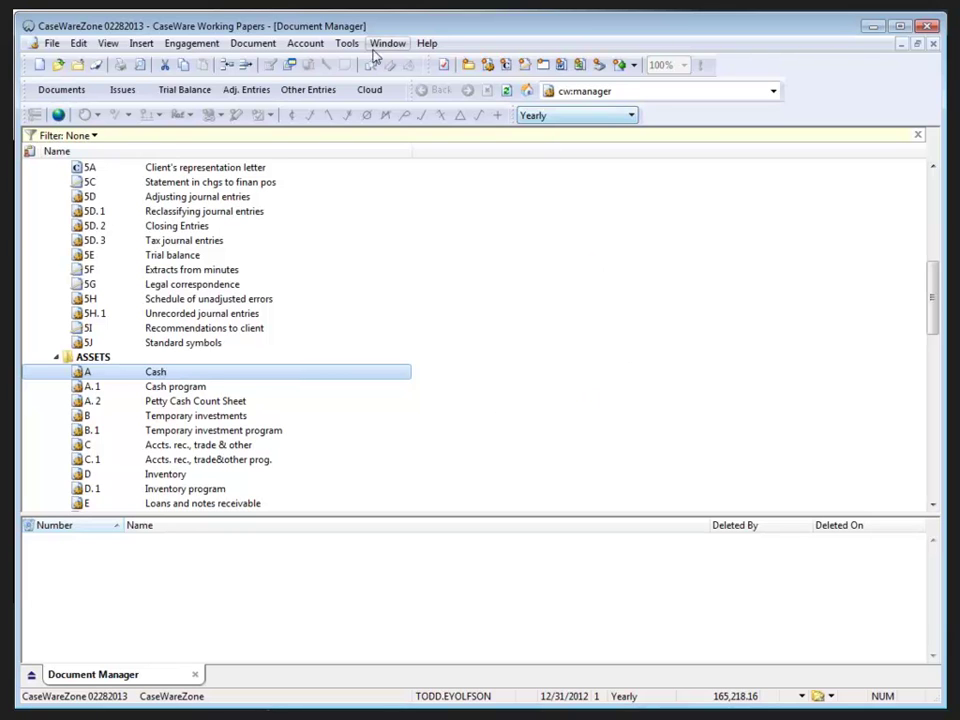
Step: Save a milestone of the Cash document with the comment 'Cash now'
left_click(269, 47)
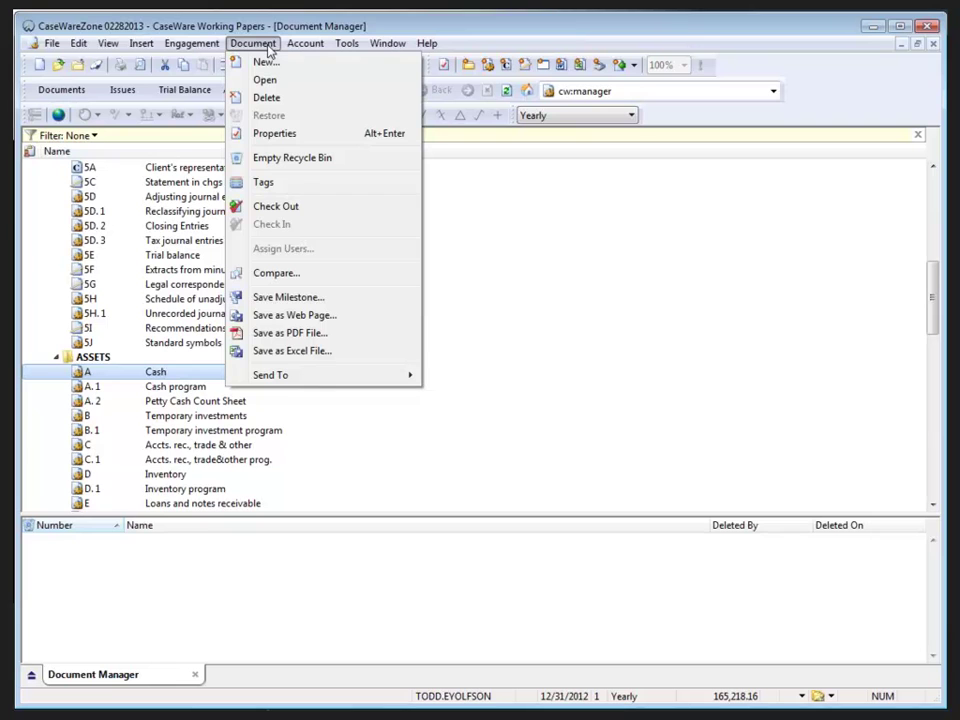
left_click(289, 298)
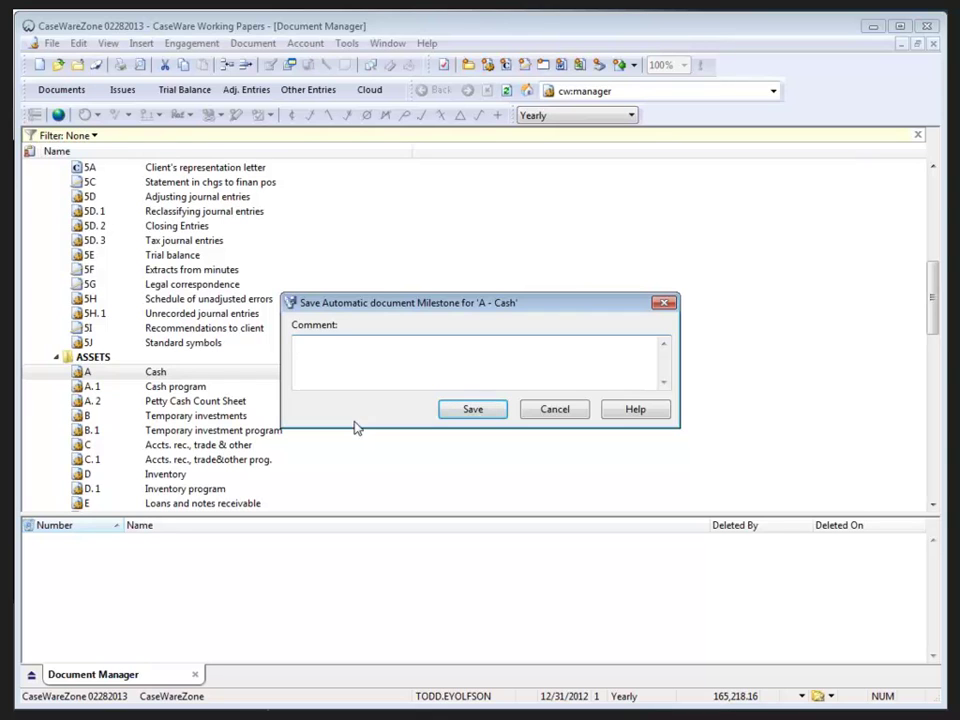
type("Cash now")
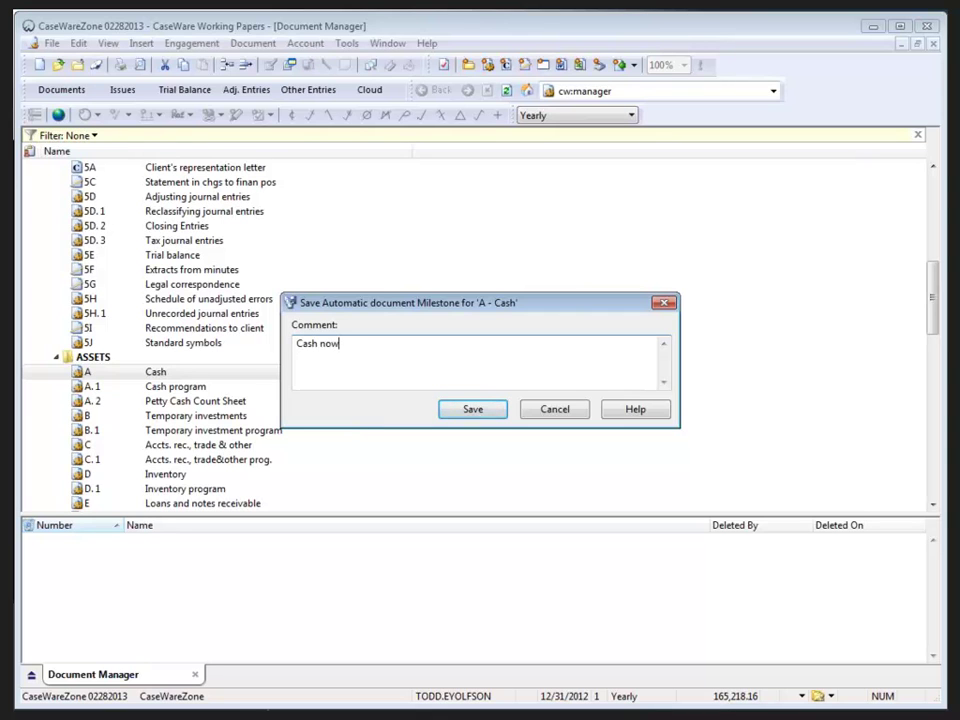
left_click(480, 411)
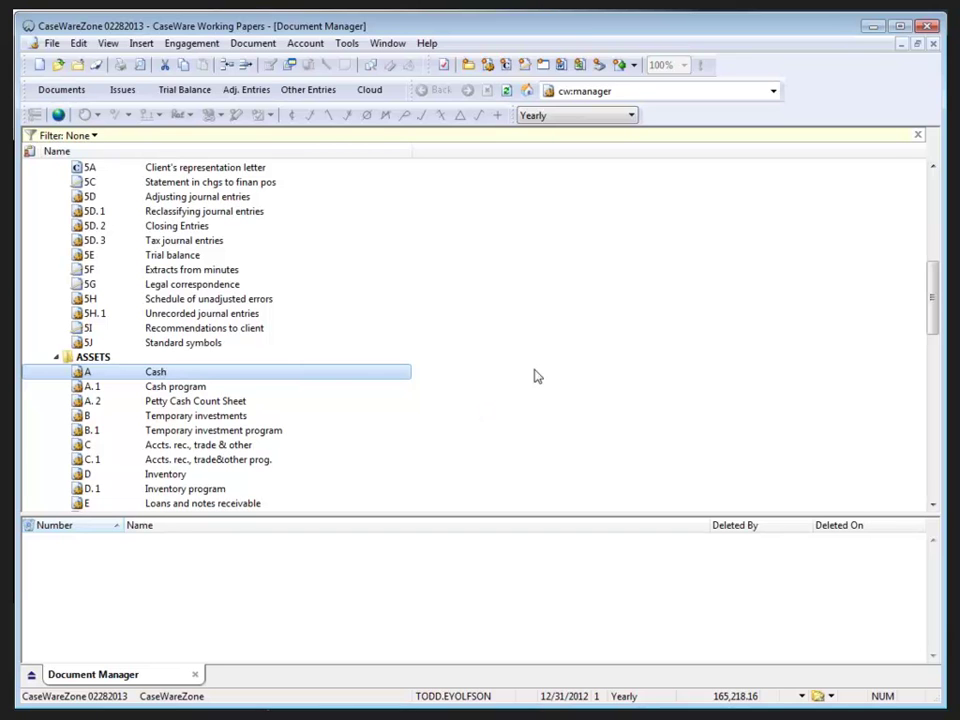
left_click(258, 45)
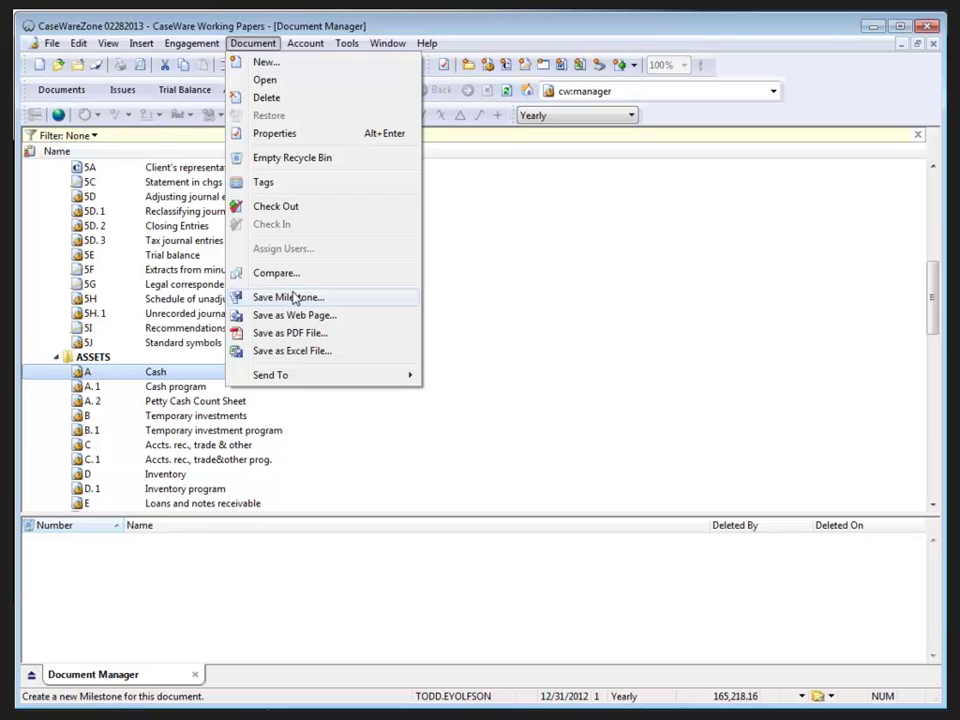
mouse_move(190, 43)
left_click(204, 172)
left_click(389, 214)
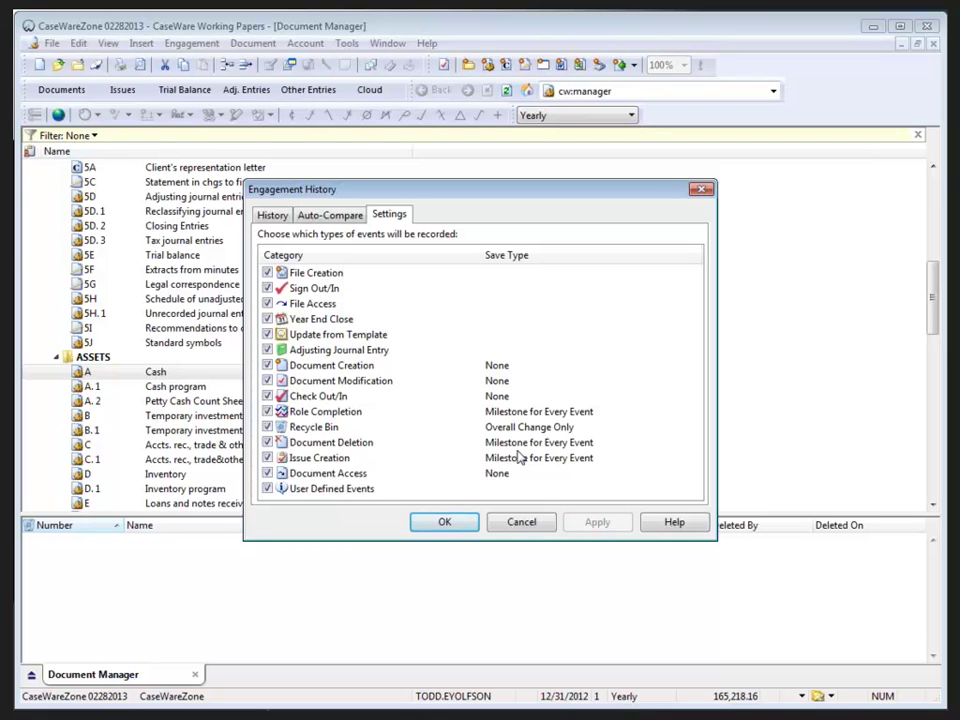
left_click(519, 522)
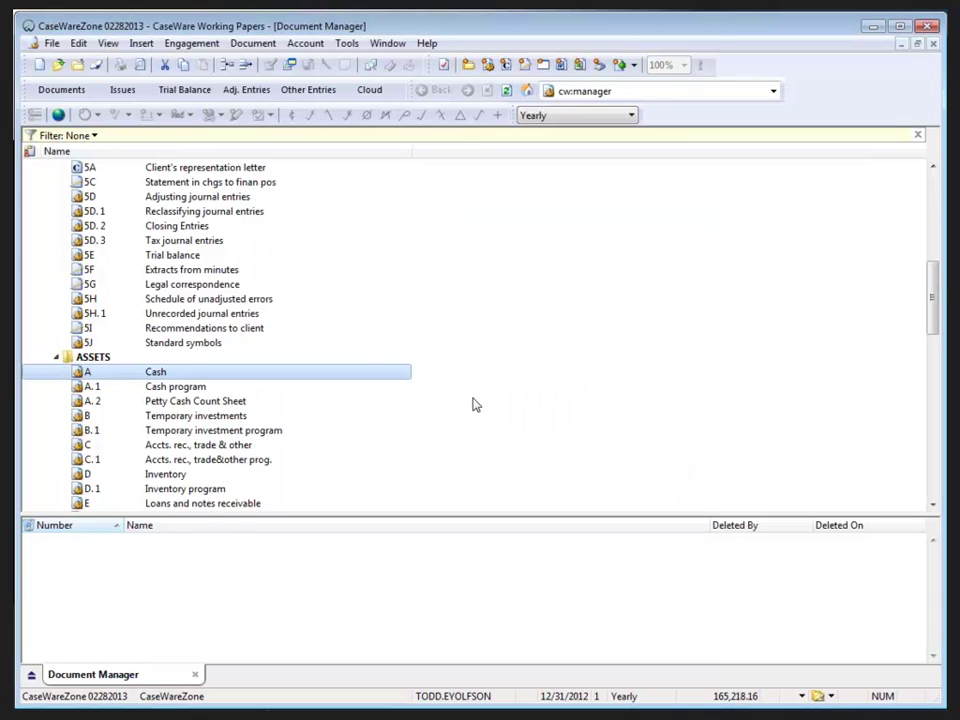
left_click(191, 43)
left_click(222, 291)
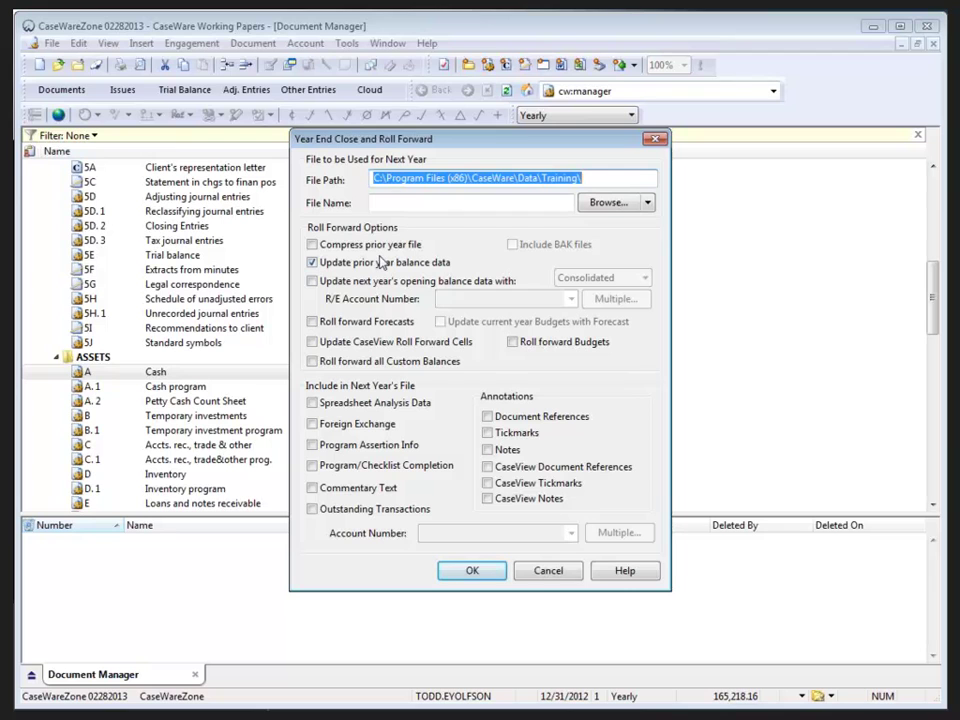
left_click(548, 570)
left_click(200, 43)
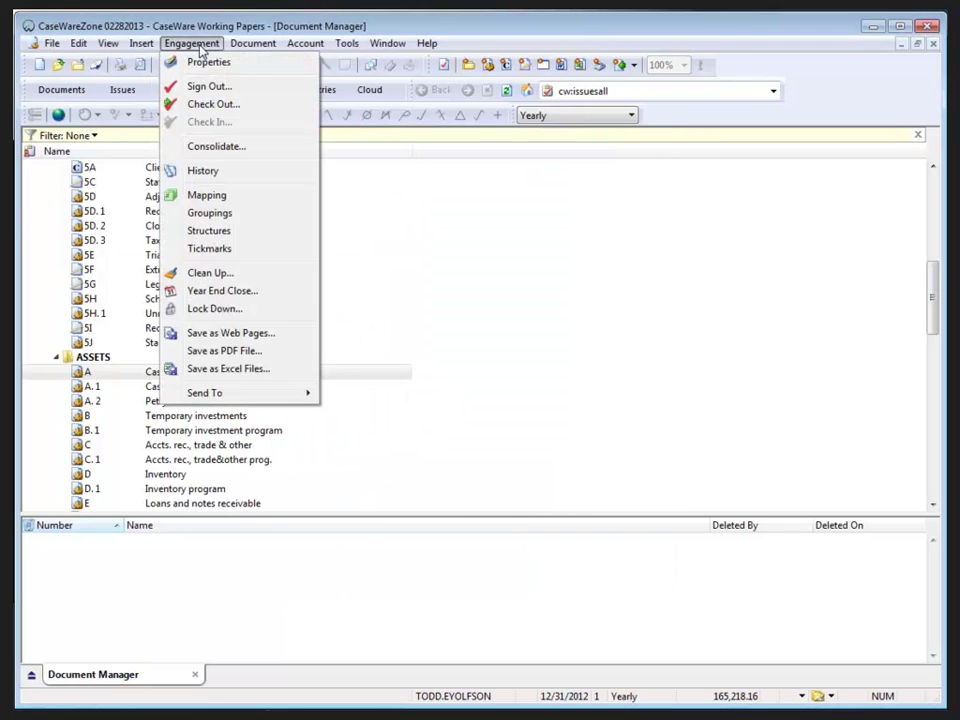
left_click(240, 273)
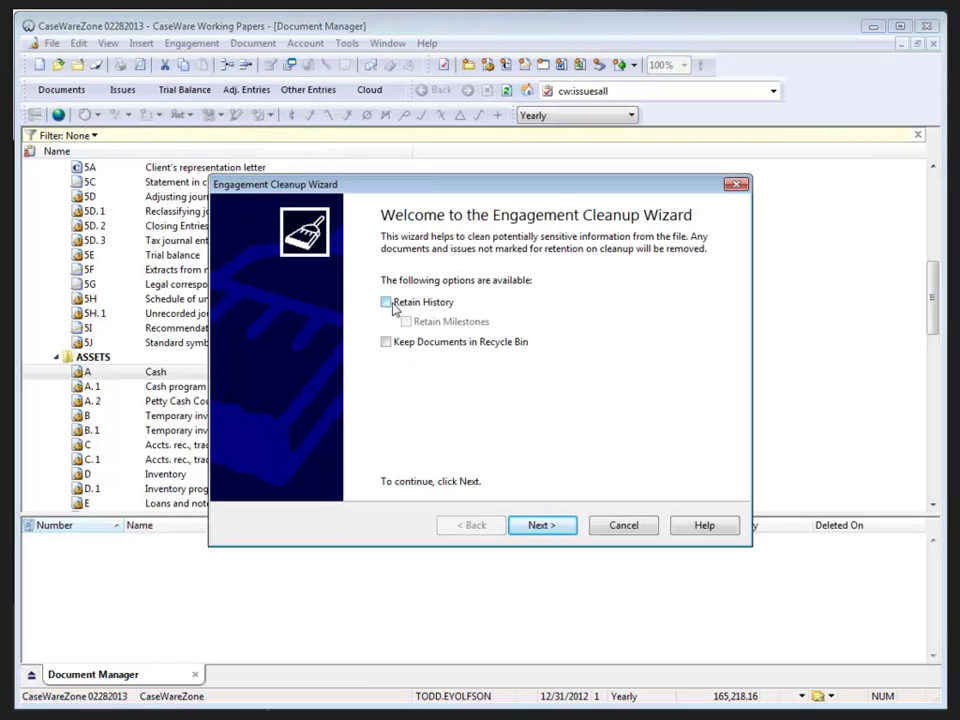
left_click(390, 304)
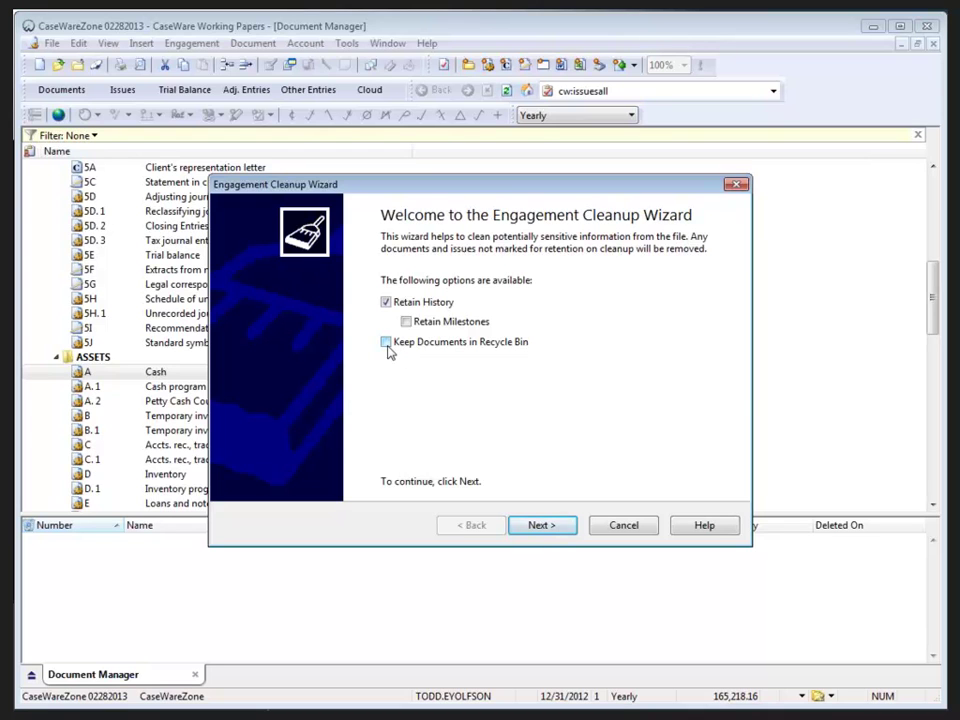
left_click(613, 528)
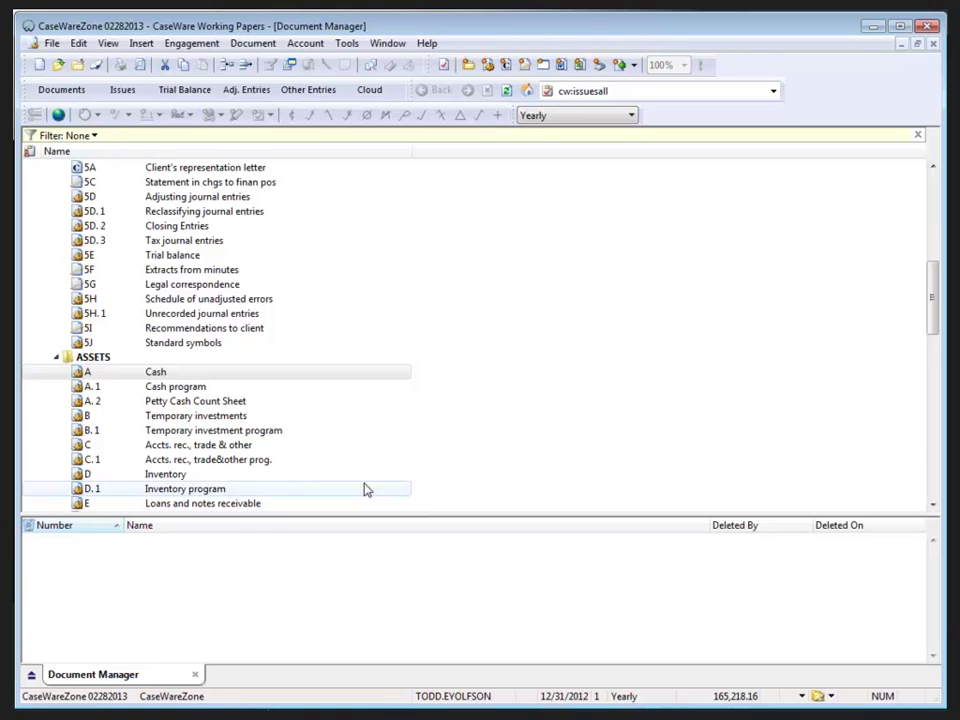
Step: Confirm the 'Cash now' milestone in Cash's Properties History, then open the Cash working paper
right_click(190, 376)
left_click(236, 262)
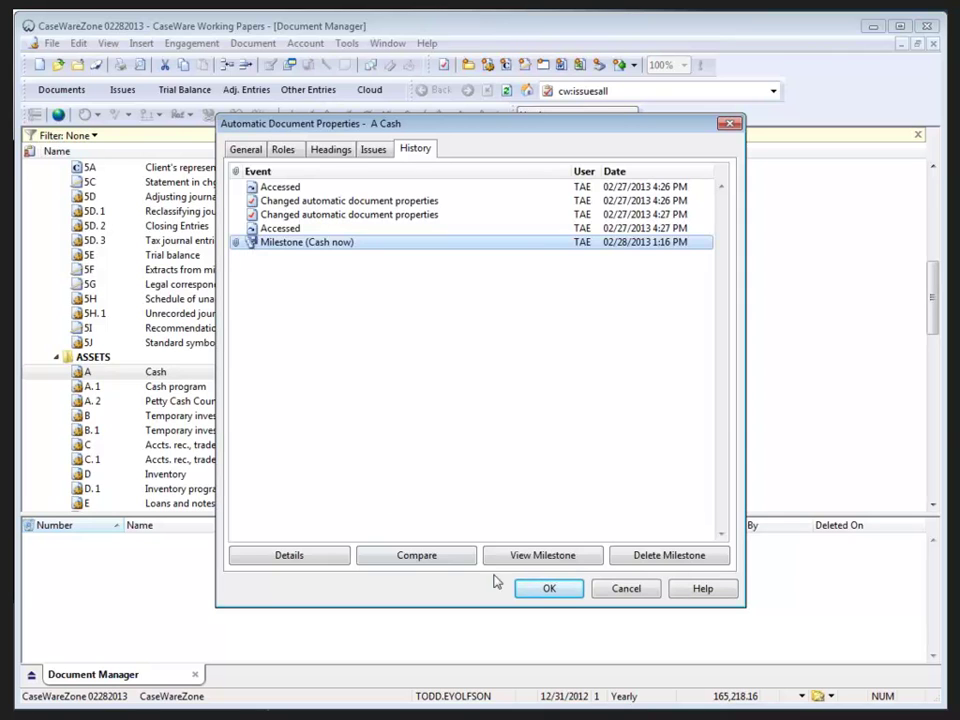
left_click(538, 590)
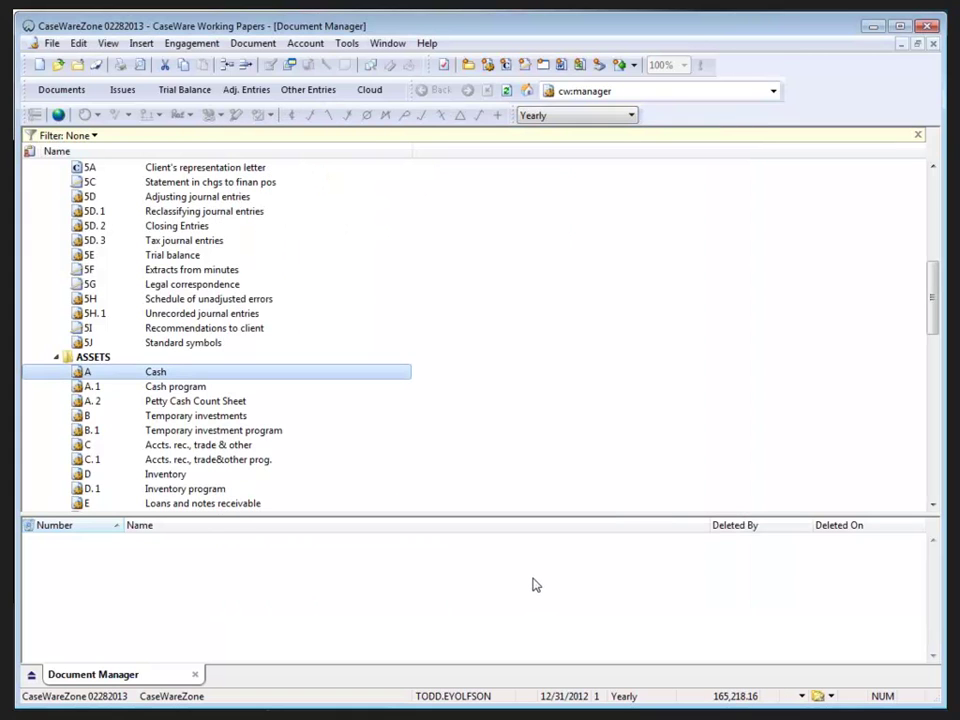
double_click(211, 375)
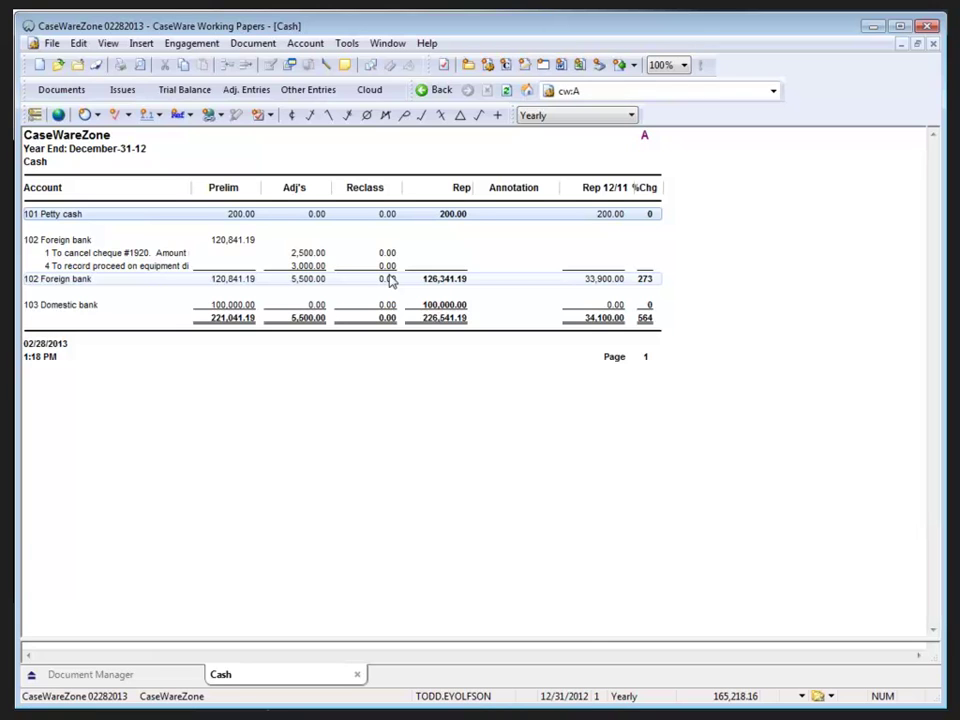
Step: Sign off Cash as Prepared by, verify the completed event in its History, and return to Document Manager
right_click(367, 160)
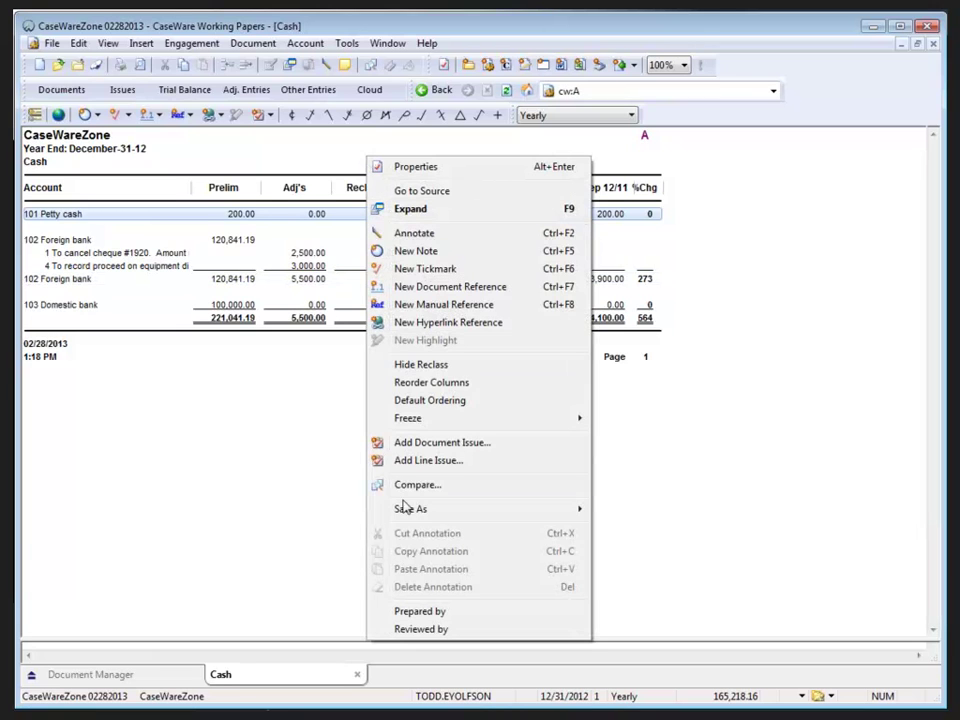
left_click(405, 612)
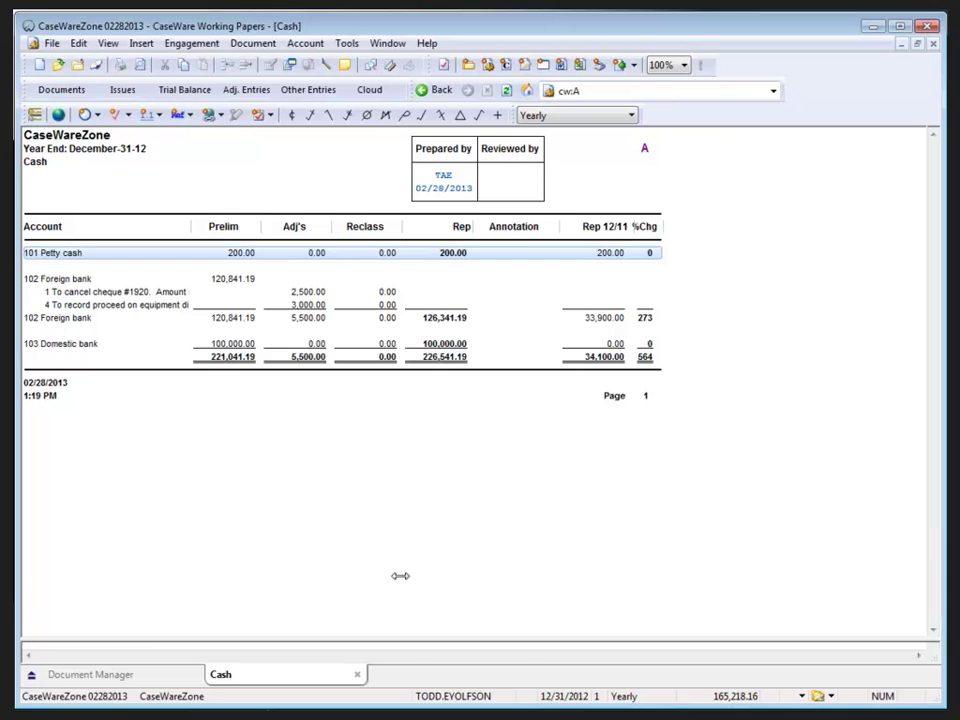
right_click(302, 437)
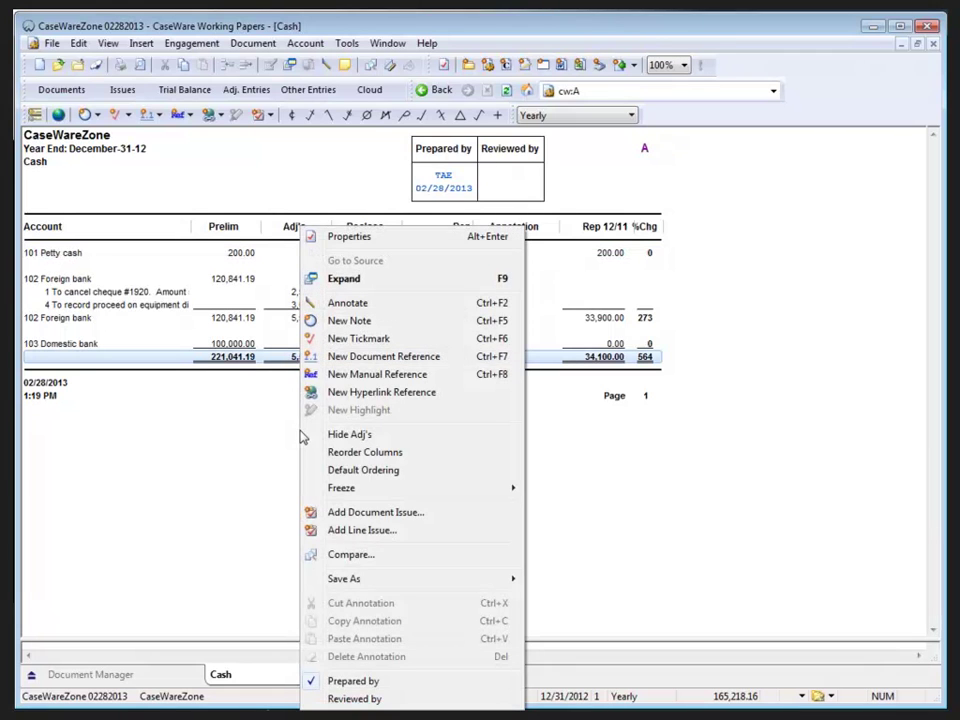
left_click(330, 238)
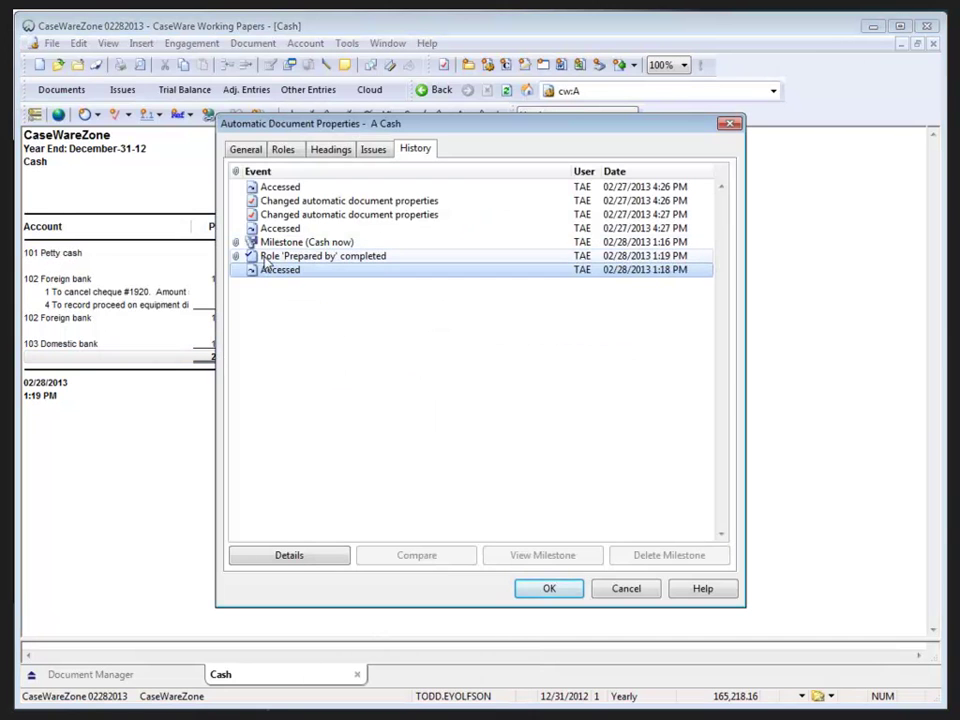
left_click(243, 257)
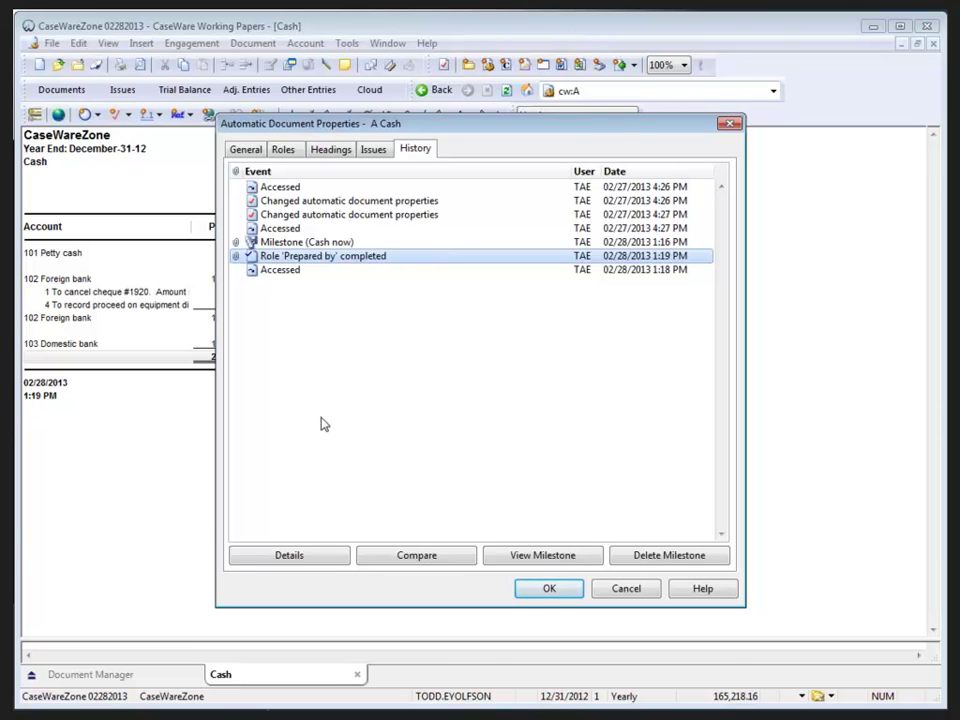
left_click(549, 588)
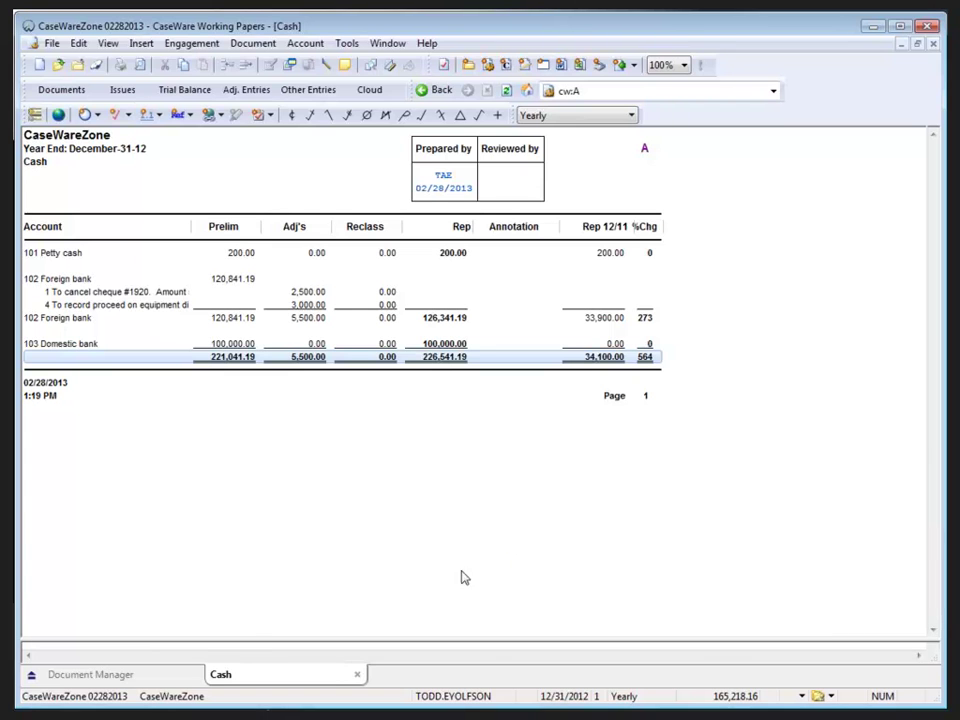
left_click(152, 679)
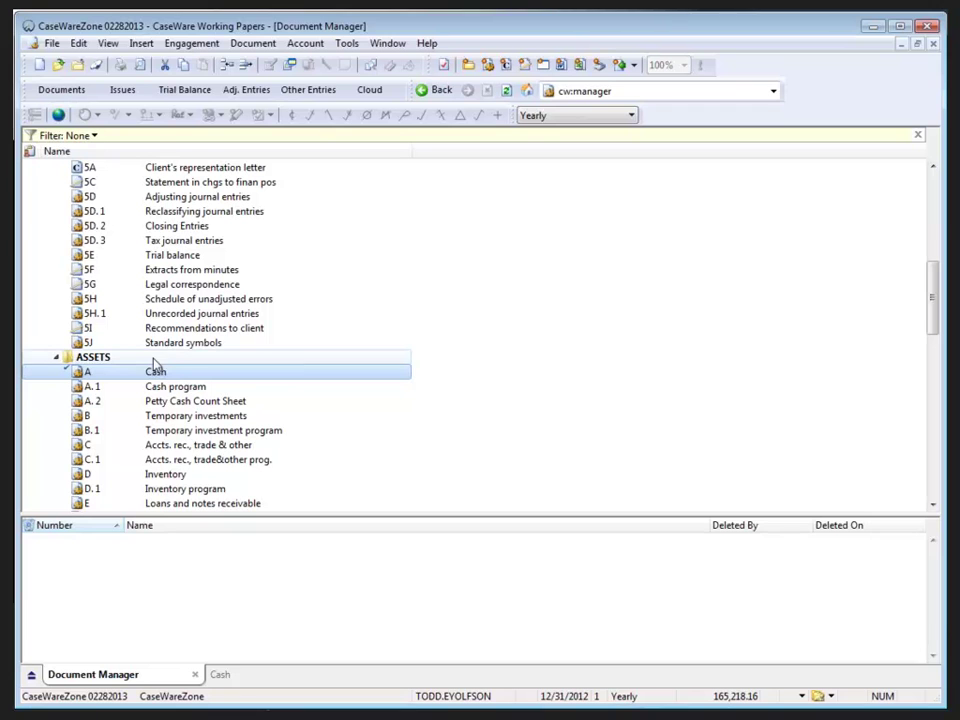
Step: In Engagement History's Auto-Compare tab, set compare To: Last Completion and Of: Any Role
left_click(196, 44)
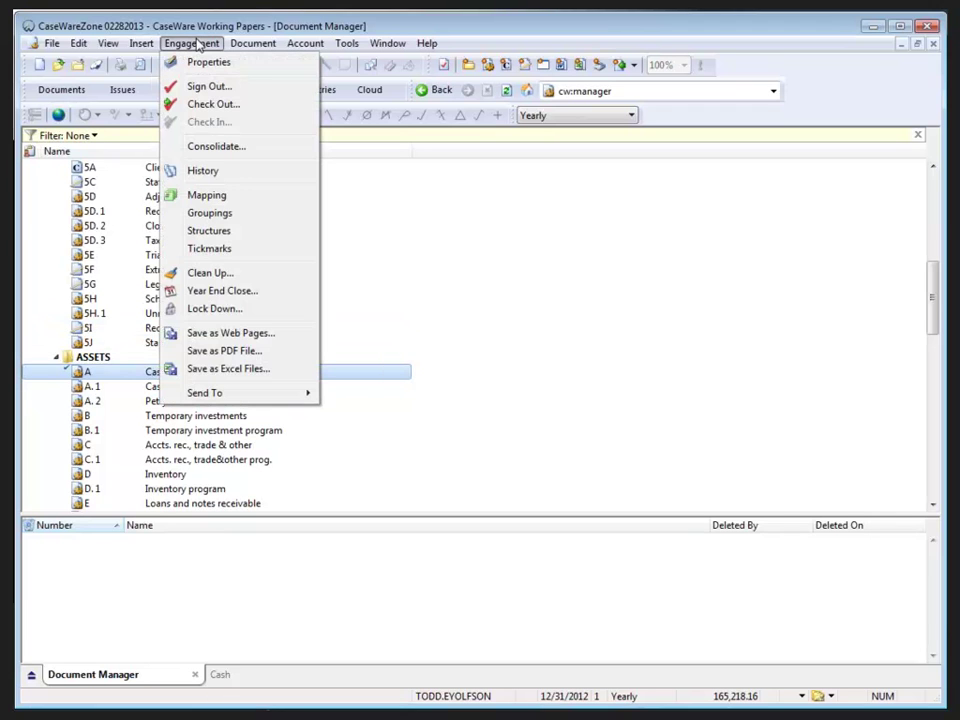
left_click(222, 171)
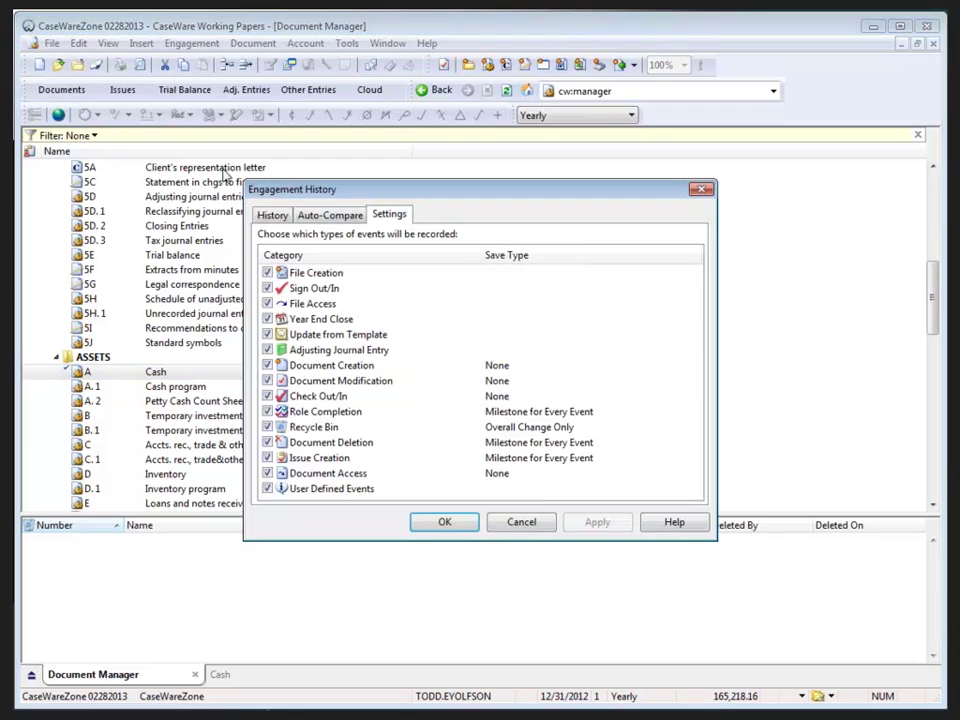
left_click(320, 218)
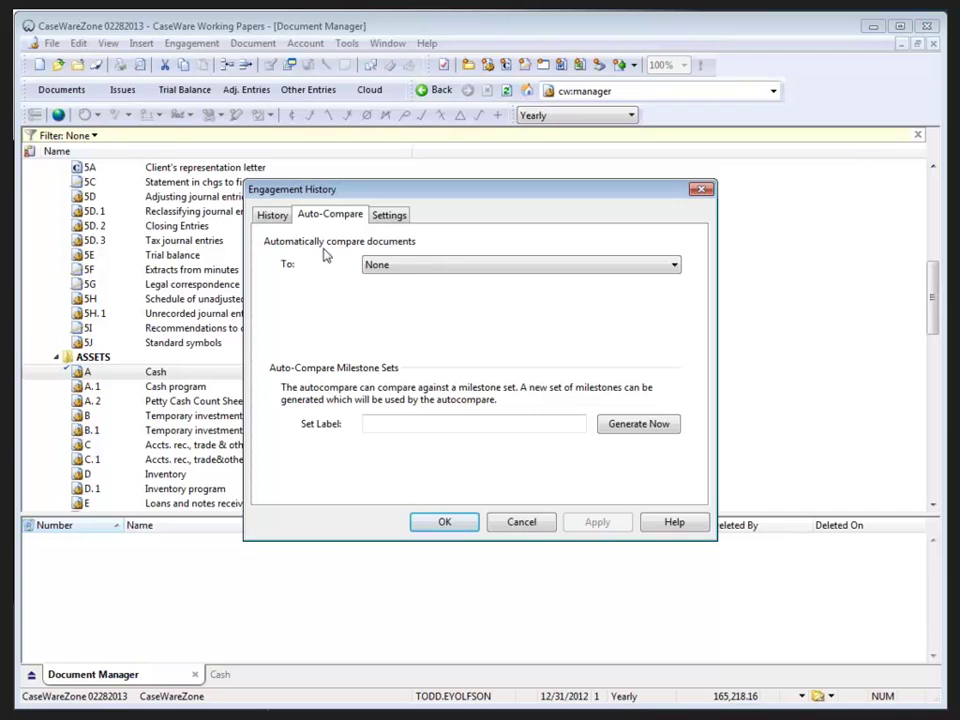
left_click(396, 268)
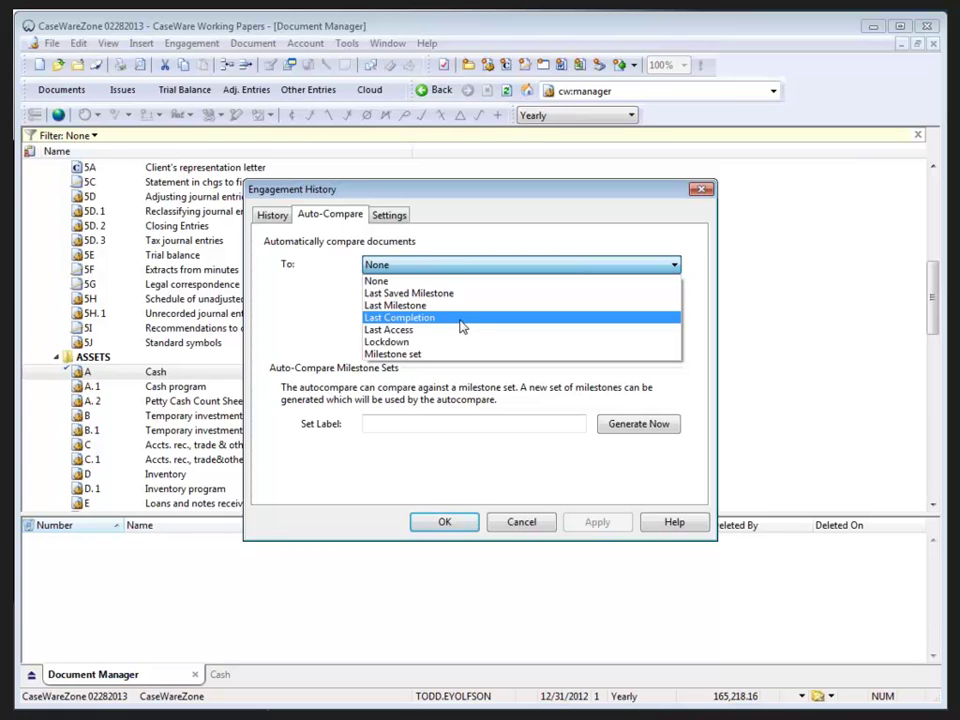
left_click(460, 320)
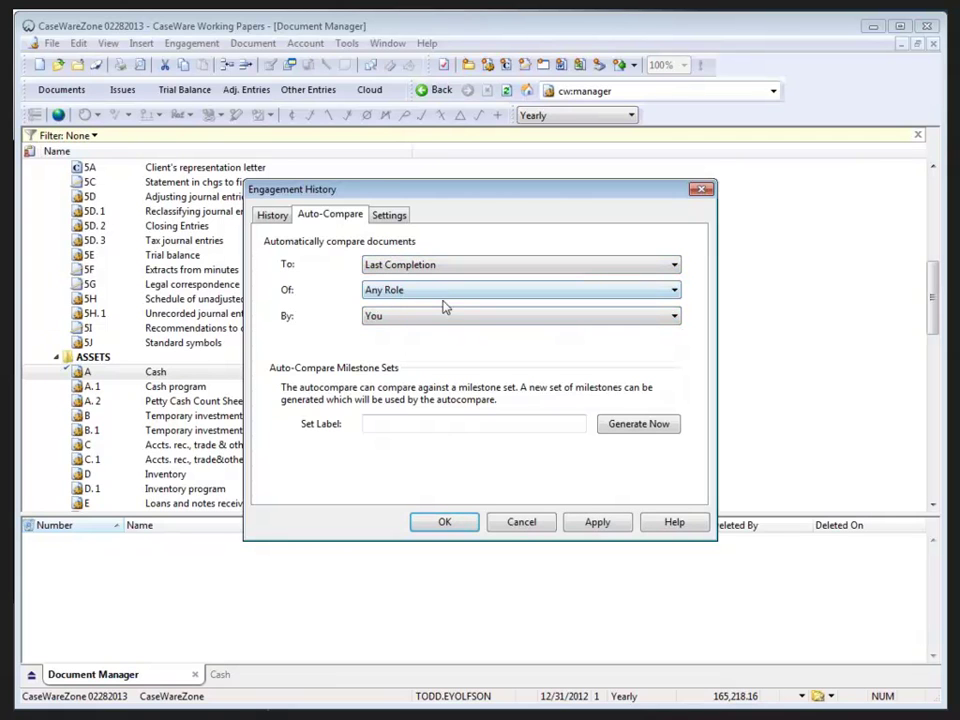
left_click(447, 294)
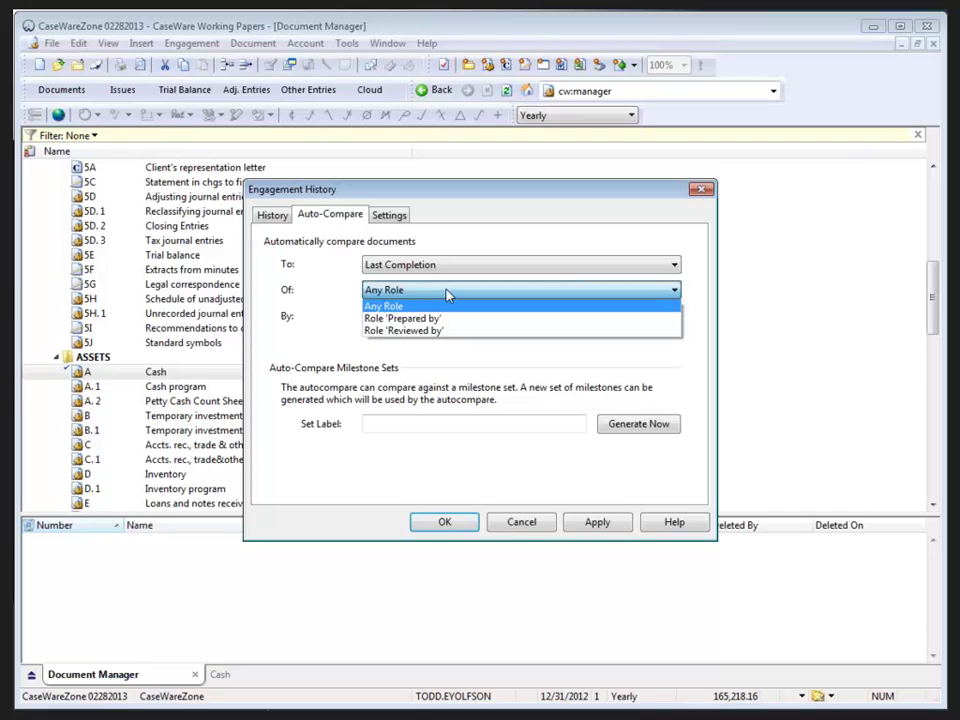
left_click(432, 300)
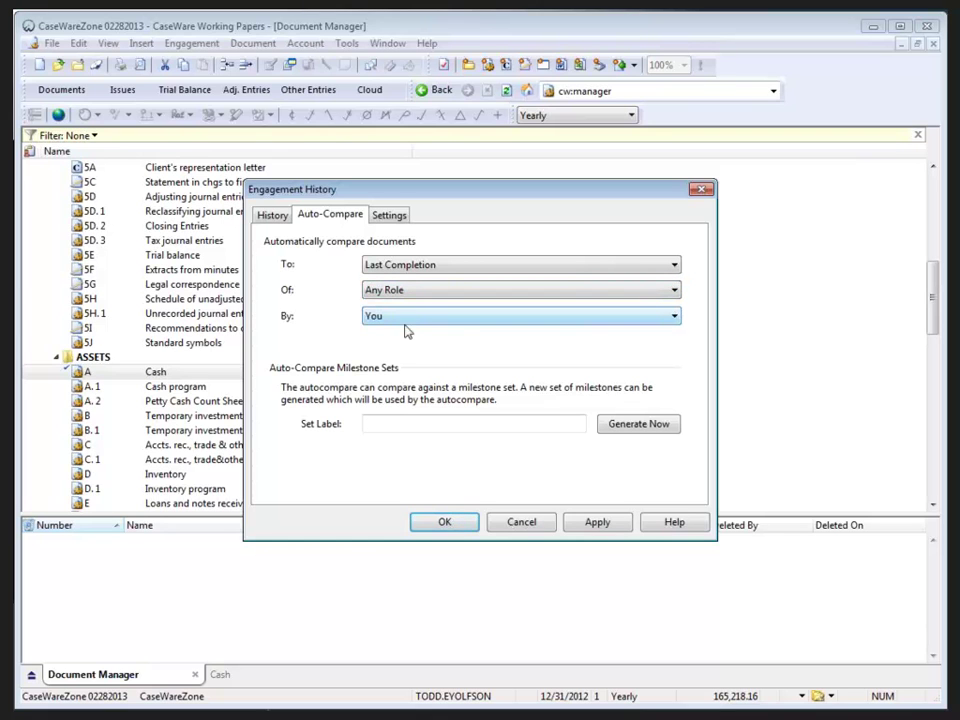
Step: Apply the Last Completion auto-compare settings and close the Engagement History dialog
left_click(598, 521)
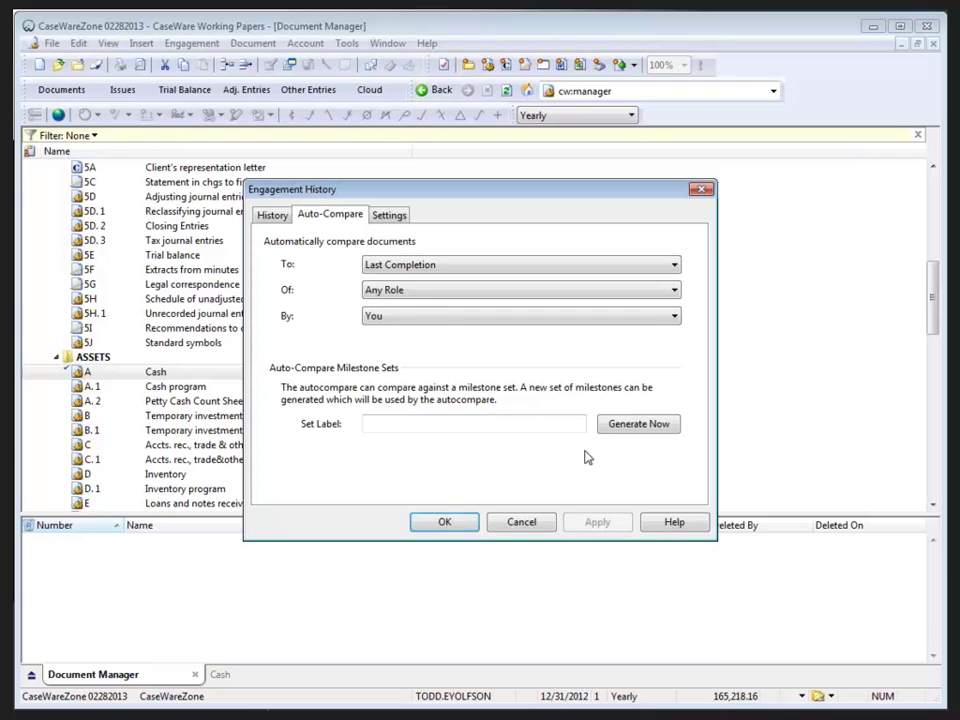
left_click(446, 522)
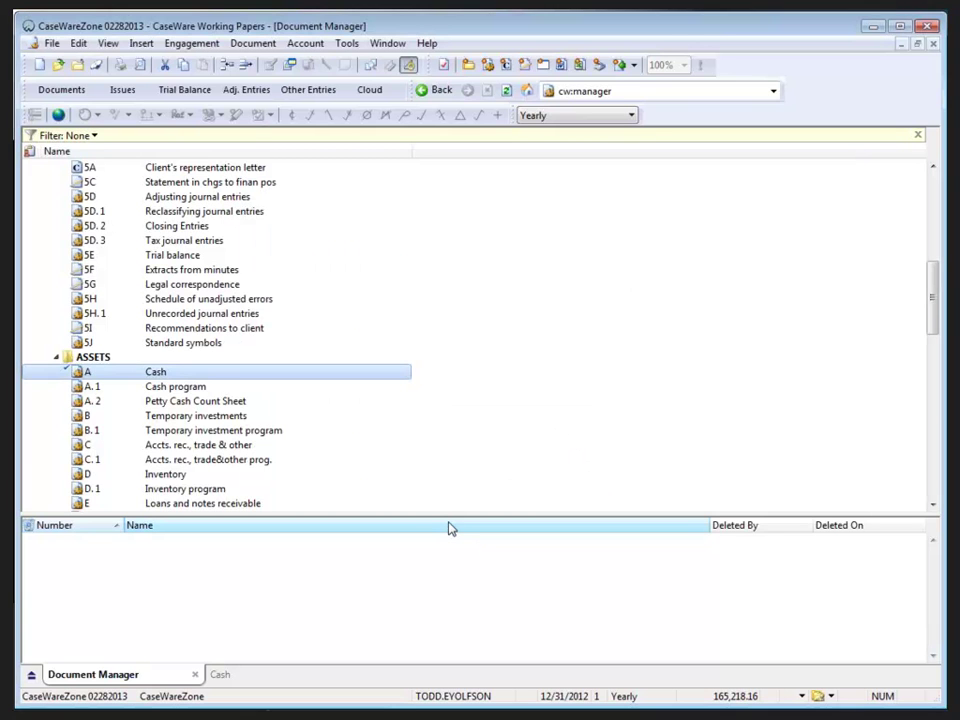
left_click(302, 44)
Step: Create new adjusting entry 13 with the description 'A/R Cutoff Erros'
left_click(343, 170)
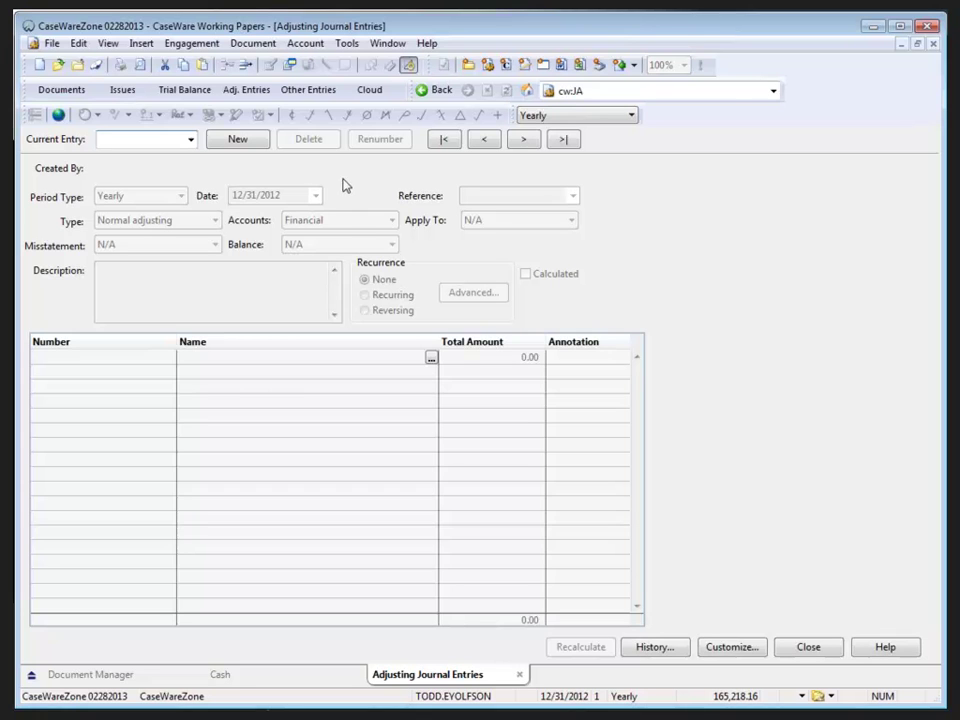
left_click(237, 139)
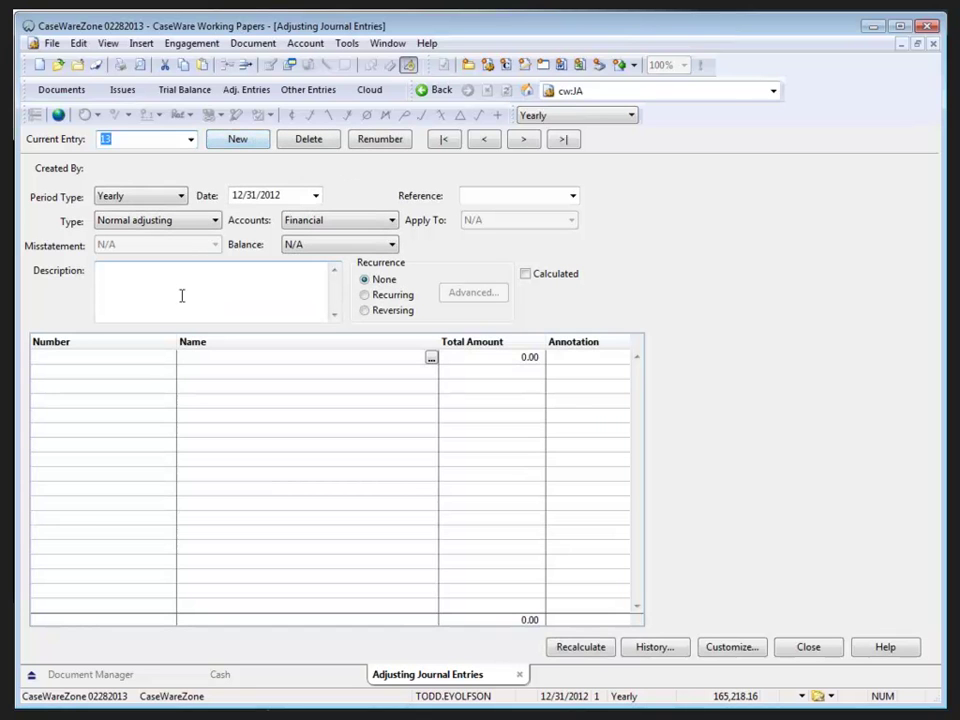
left_click(186, 292)
type("A/R Cut")
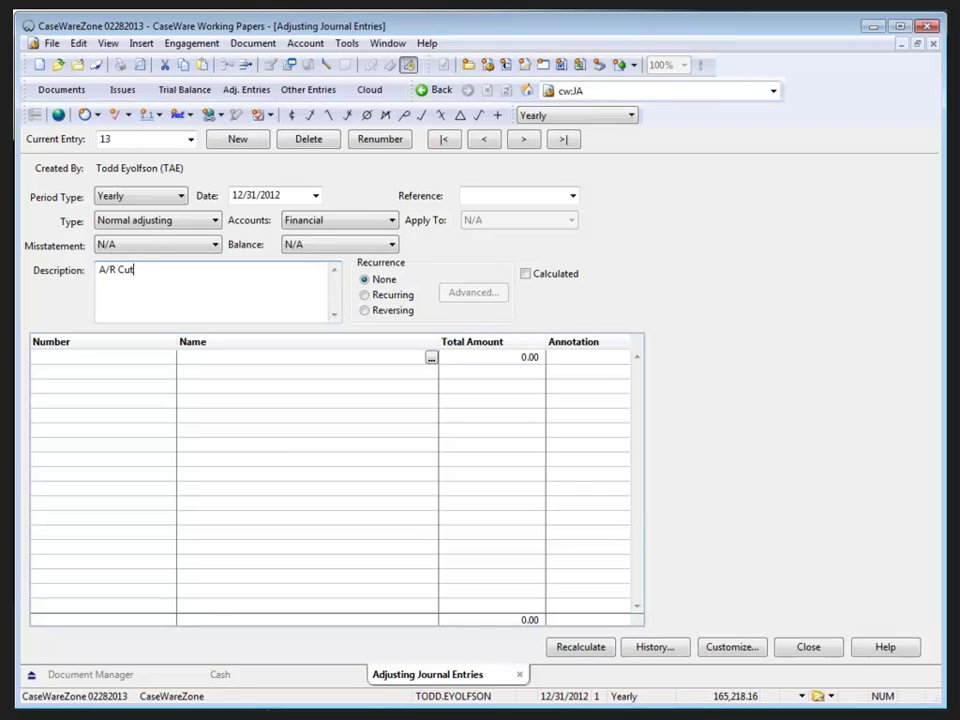
type("off Erros")
Step: Debit 103 Domestic bank 100,000 and credit 301 Sales - Goods and services for the offset
left_click(122, 358)
type("103")
key("Tab")
key("Tab")
type("100,000")
key("Tab")
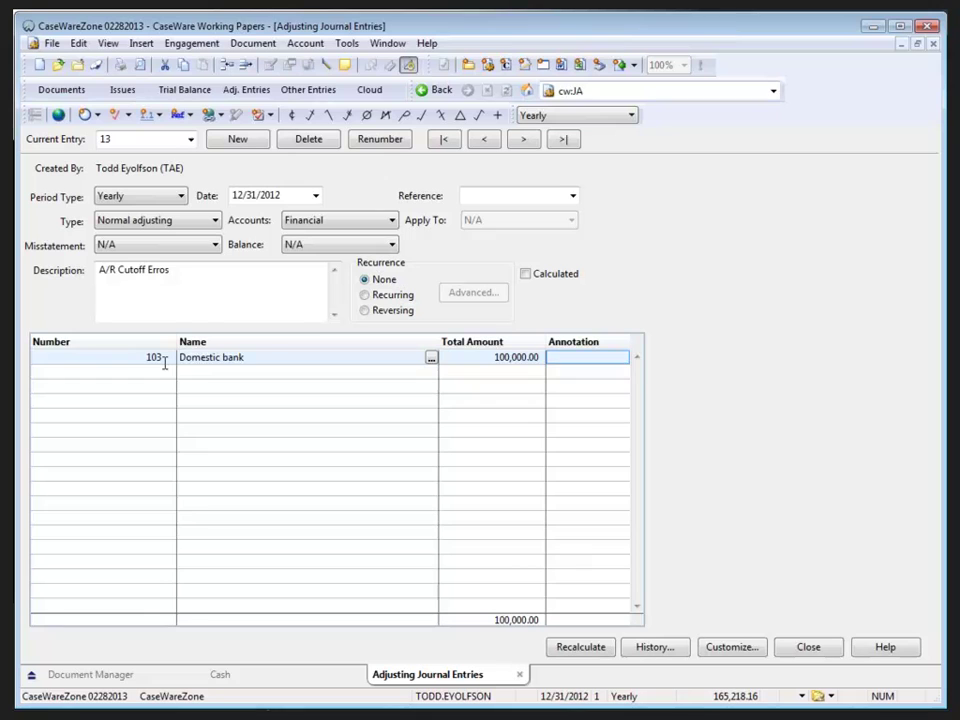
left_click(163, 370)
type("301")
key("Tab")
key("Tab")
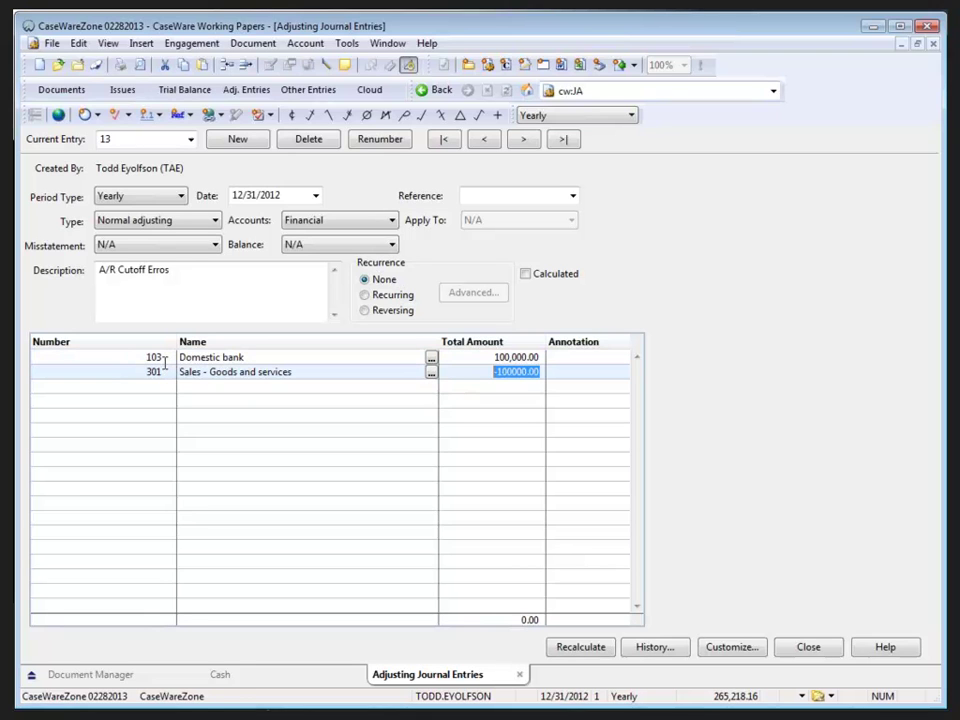
left_click(72, 675)
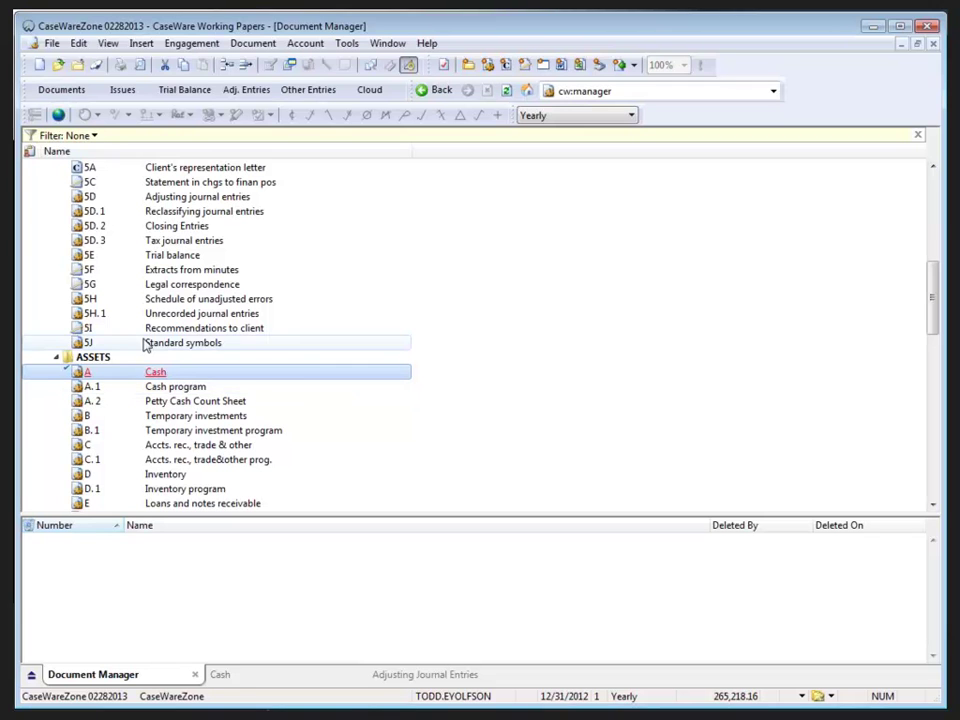
Step: Open the Cash lead sheet with auto-compare on, showing AJE 13 raising the total to 326,541.19
double_click(158, 373)
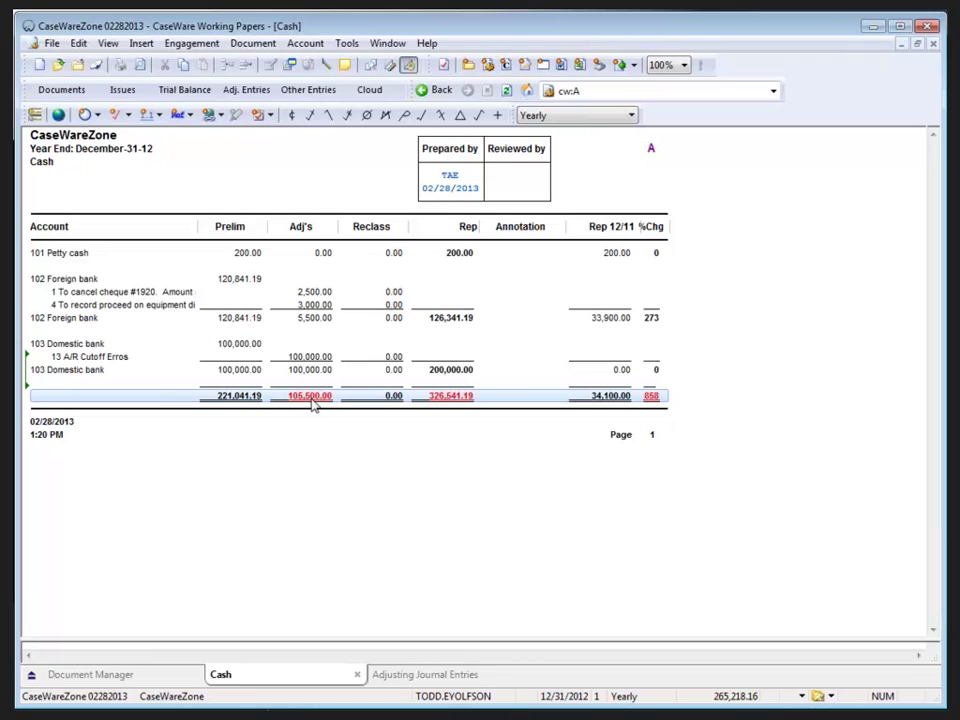
left_click(116, 46)
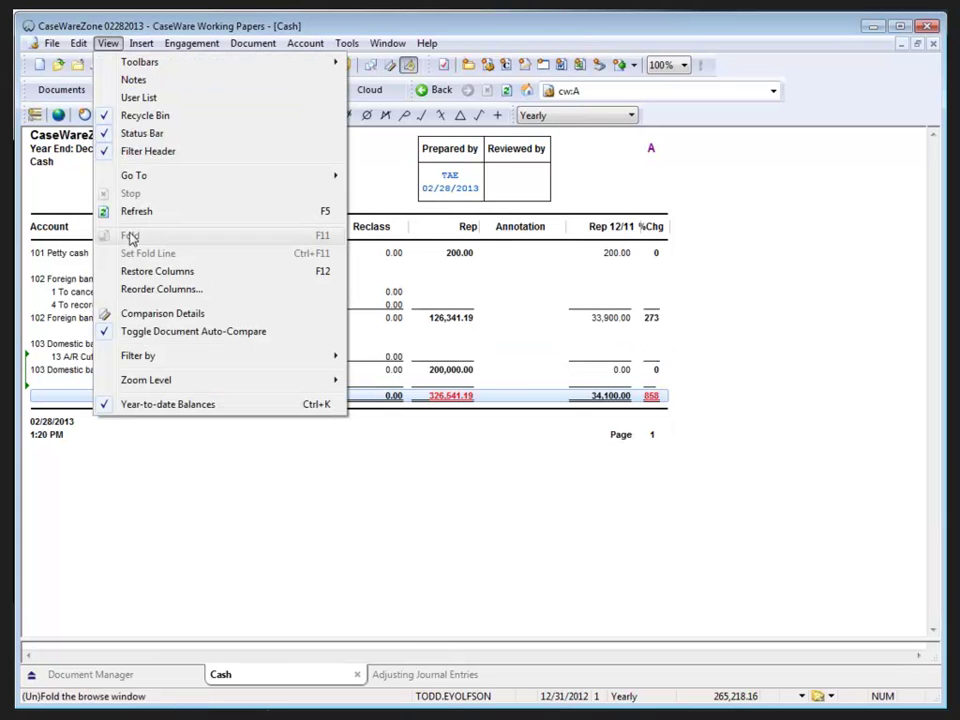
left_click(148, 314)
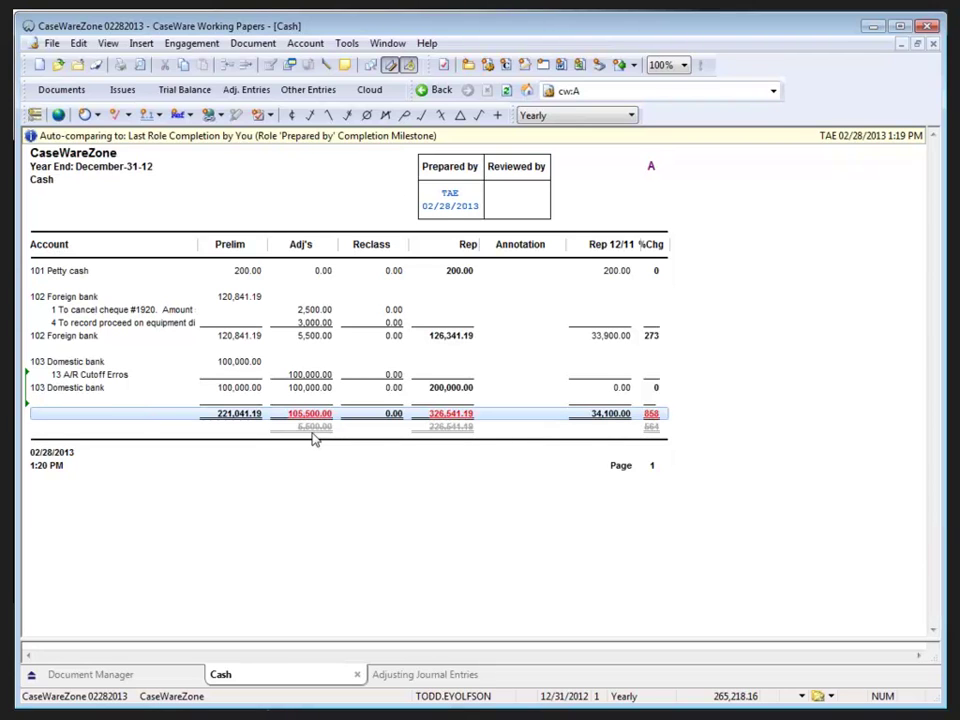
right_click(309, 375)
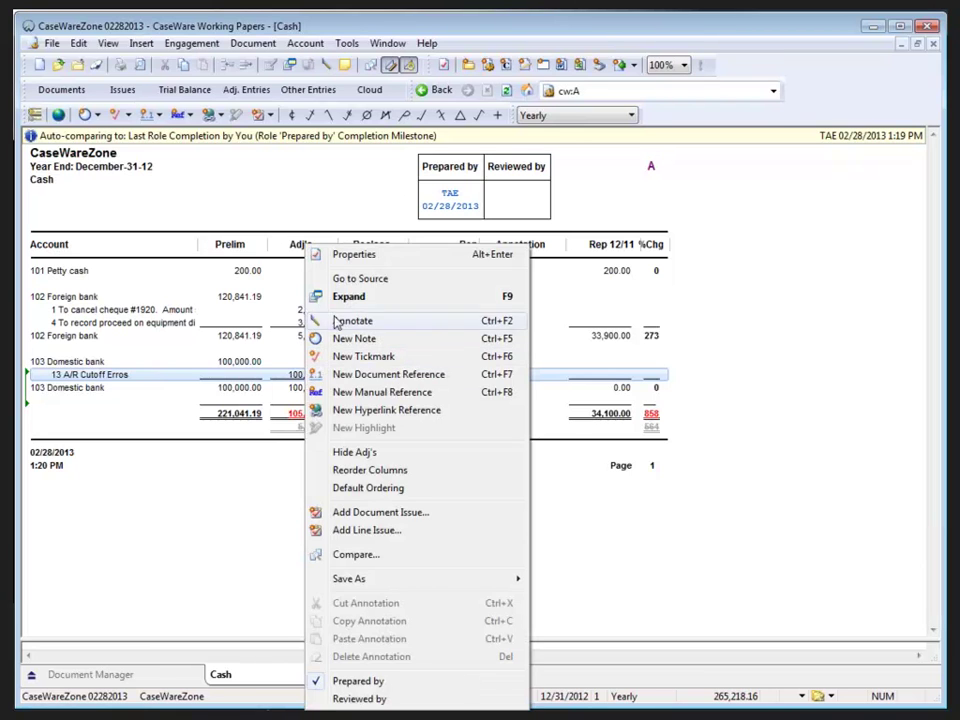
Step: Change entry 13's debit account from 103 to 108 Accounts receivable, restoring Cash to 226,541.19
left_click(348, 279)
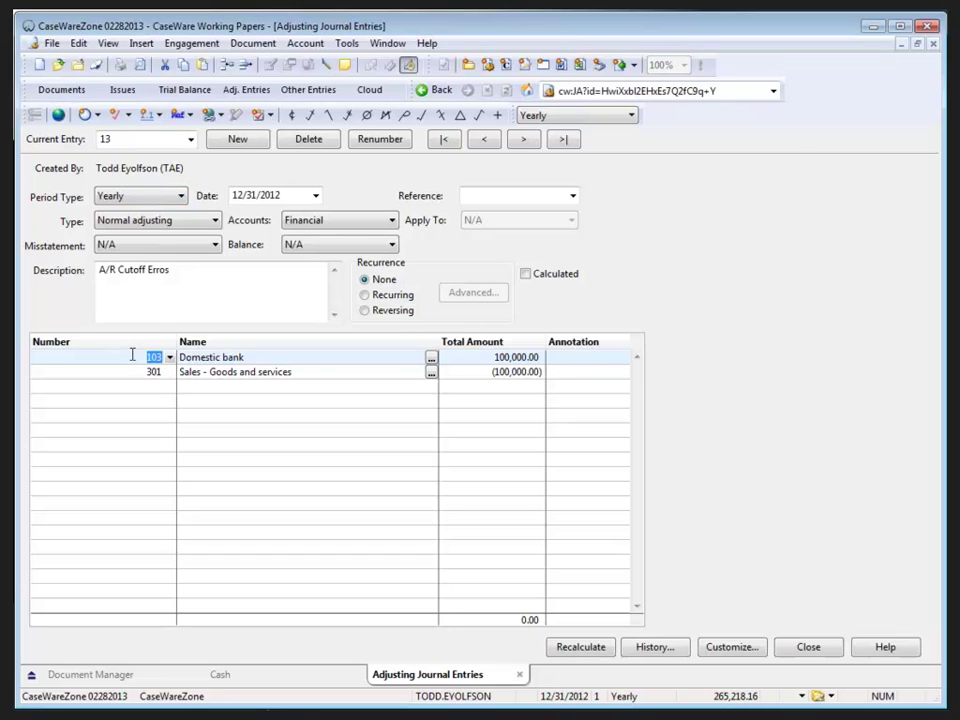
type("108")
key("Tab")
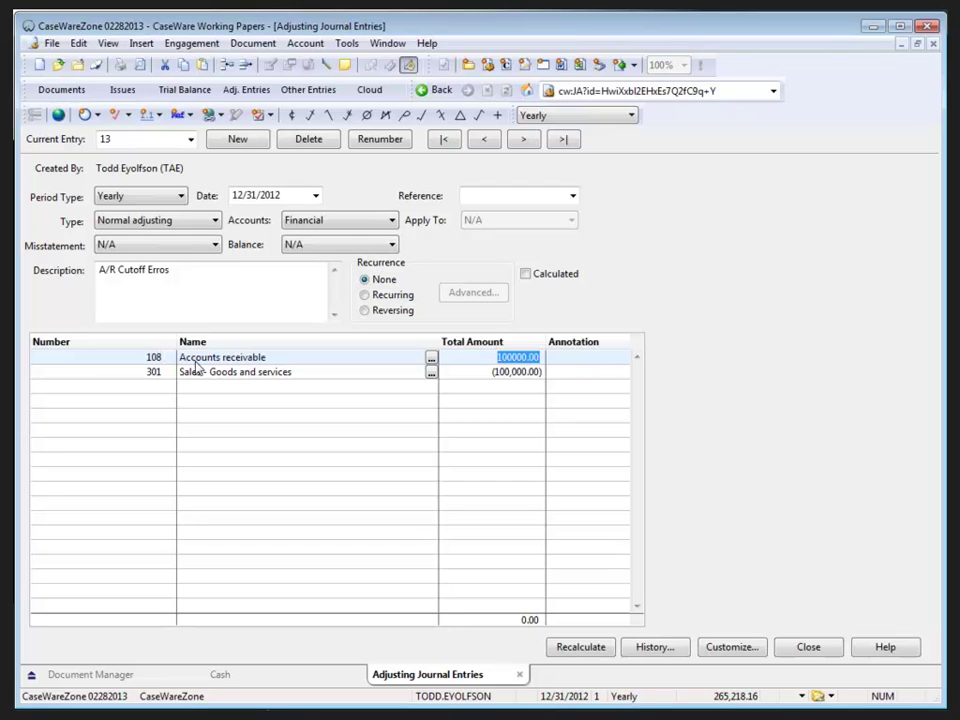
left_click(274, 677)
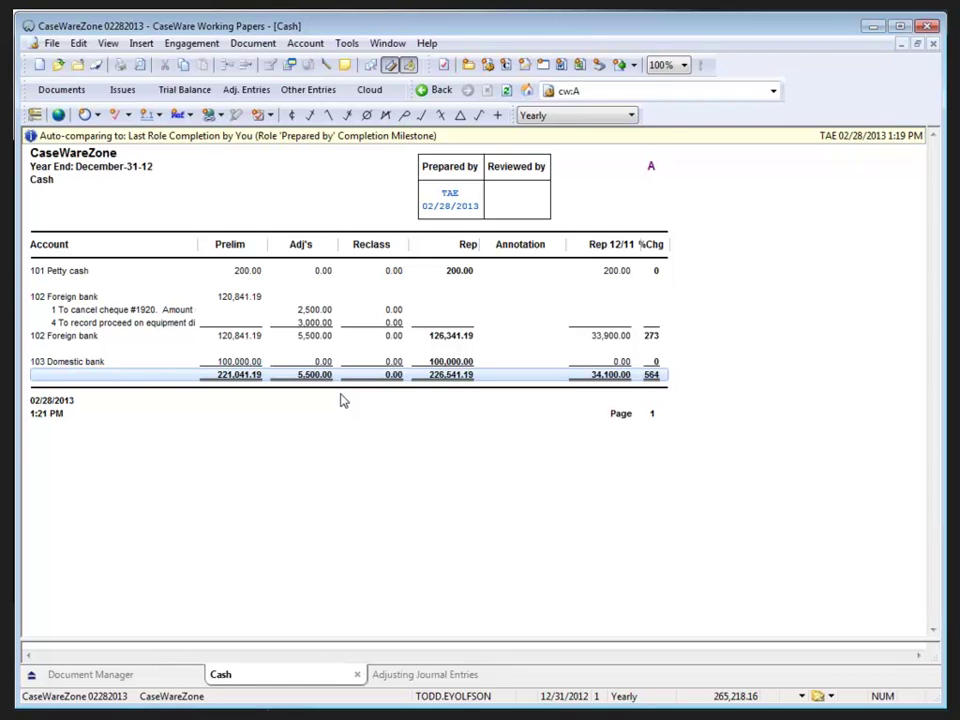
Step: Back in Document Manager, select 5J Standard symbols and cancel a new document issue
left_click(125, 679)
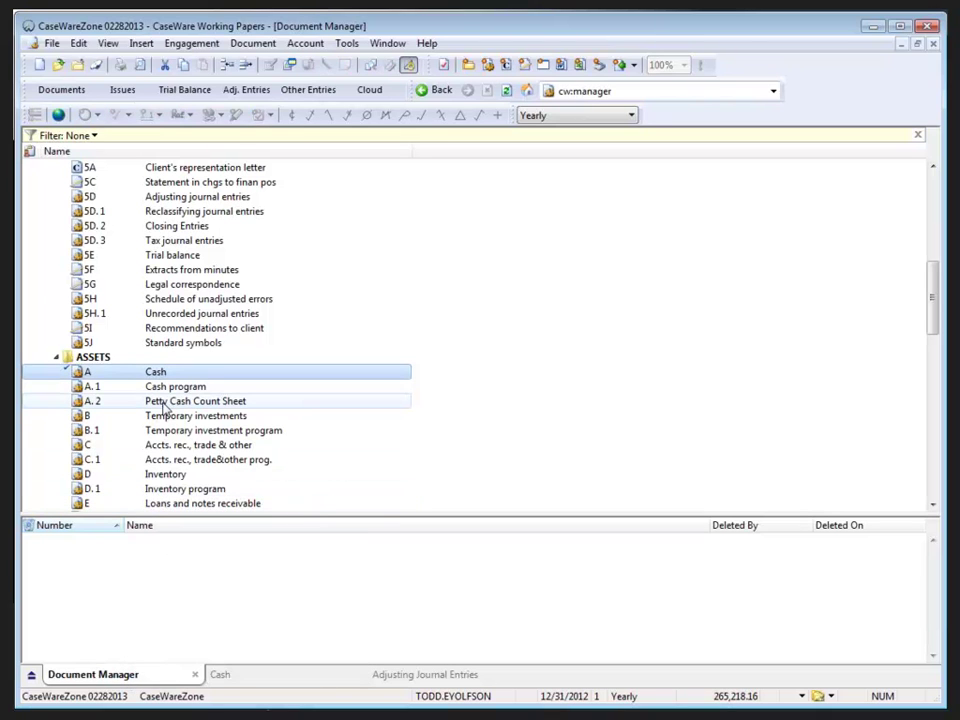
right_click(164, 373)
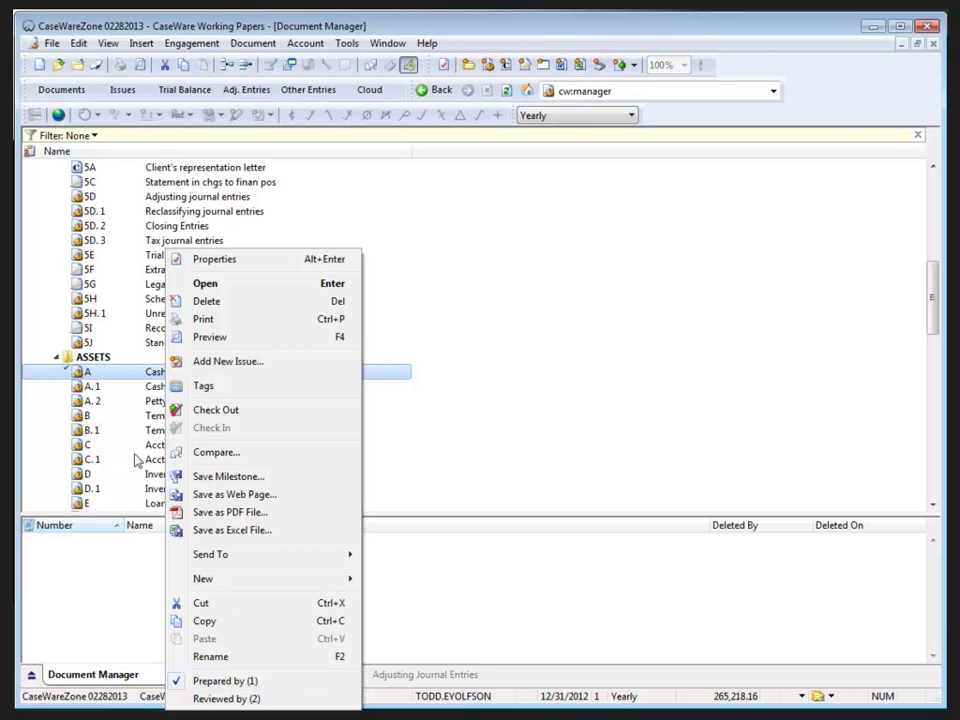
left_click(101, 343)
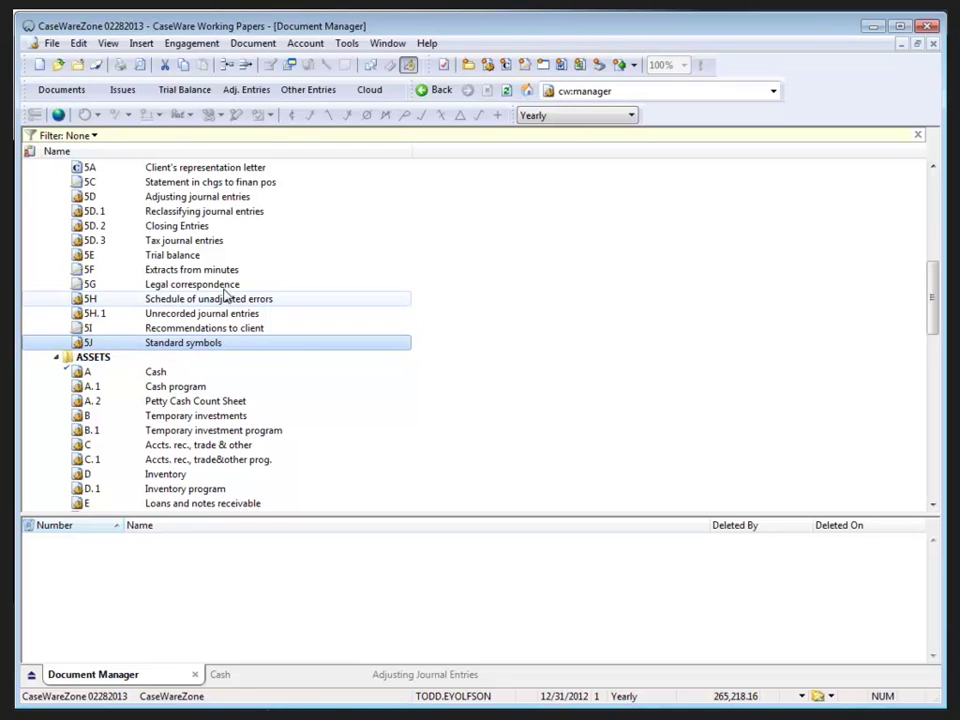
left_click(141, 43)
left_click(163, 88)
key("Escape")
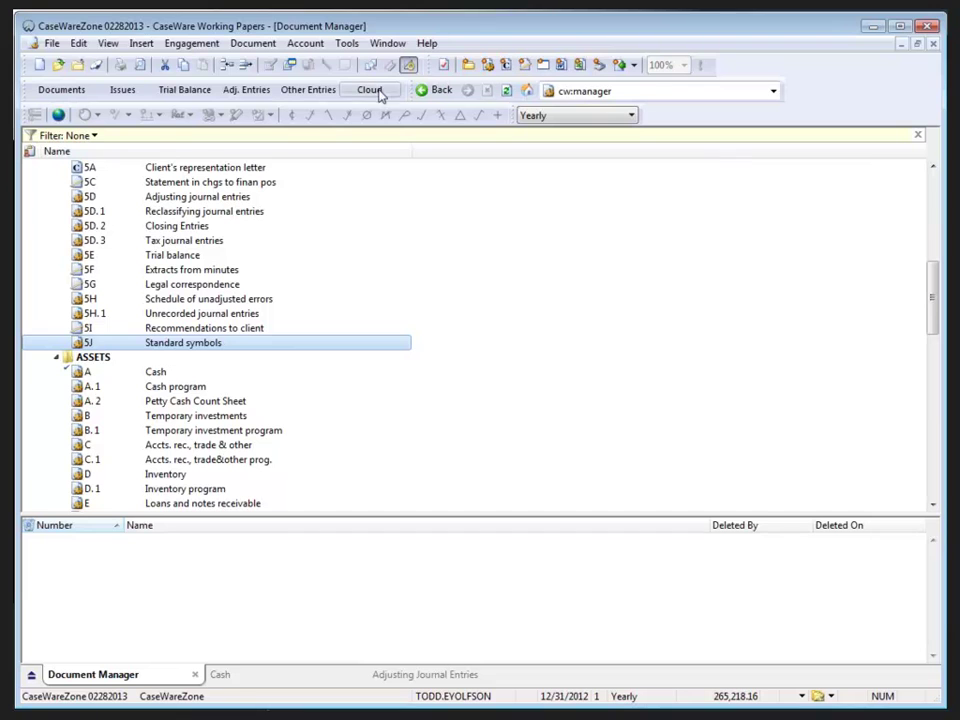
Step: Insert automatic document 5K of type History using the All History Events format
left_click(141, 43)
left_click(133, 60)
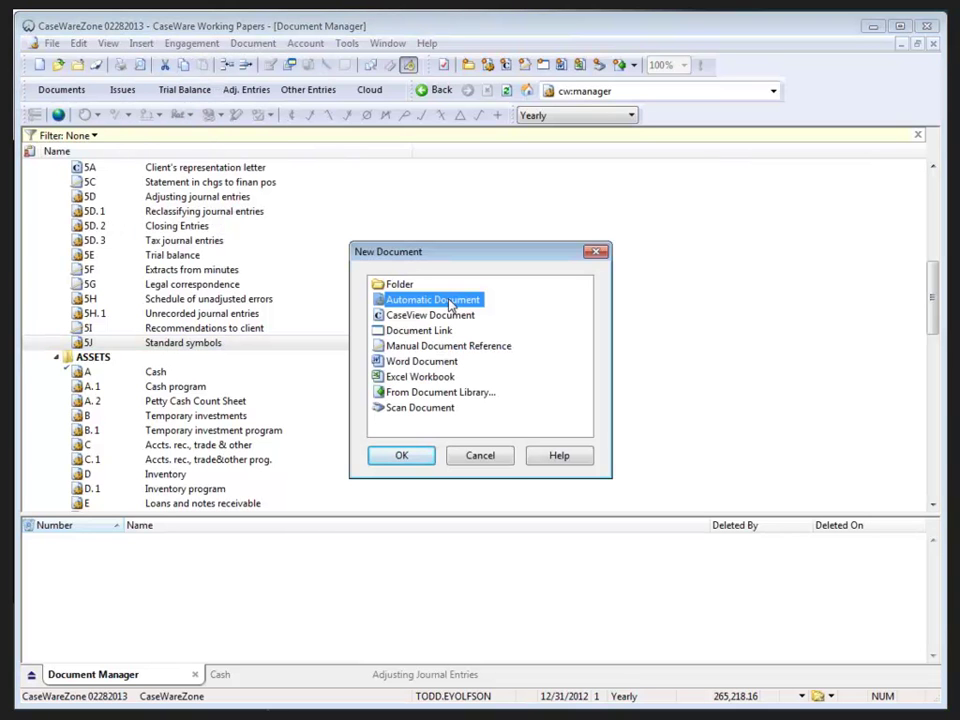
left_click(415, 457)
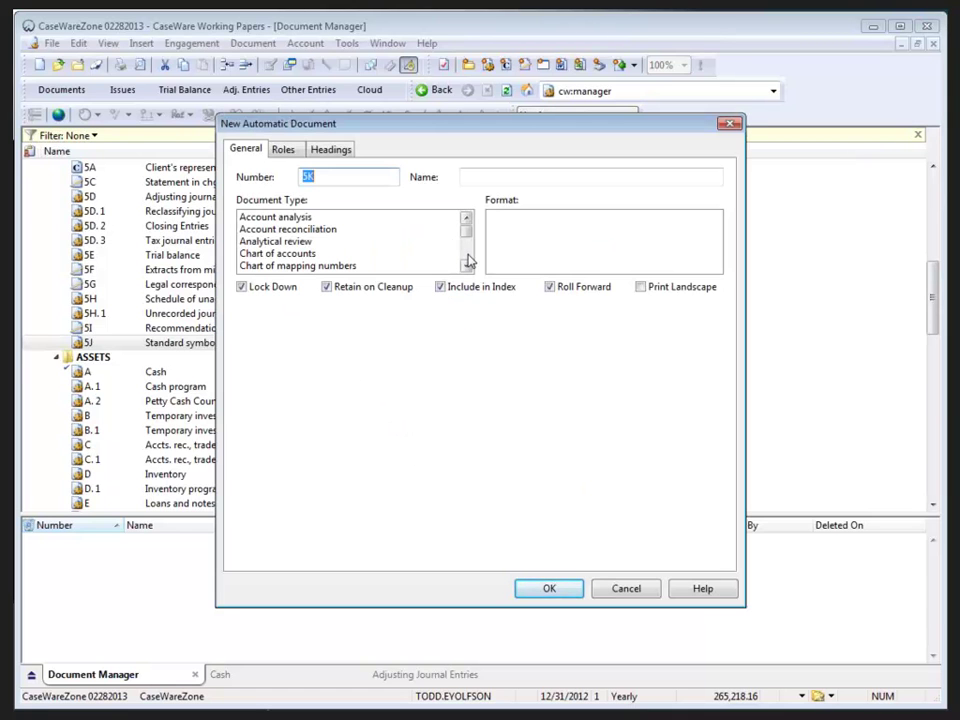
scroll(467, 261, "down", 4)
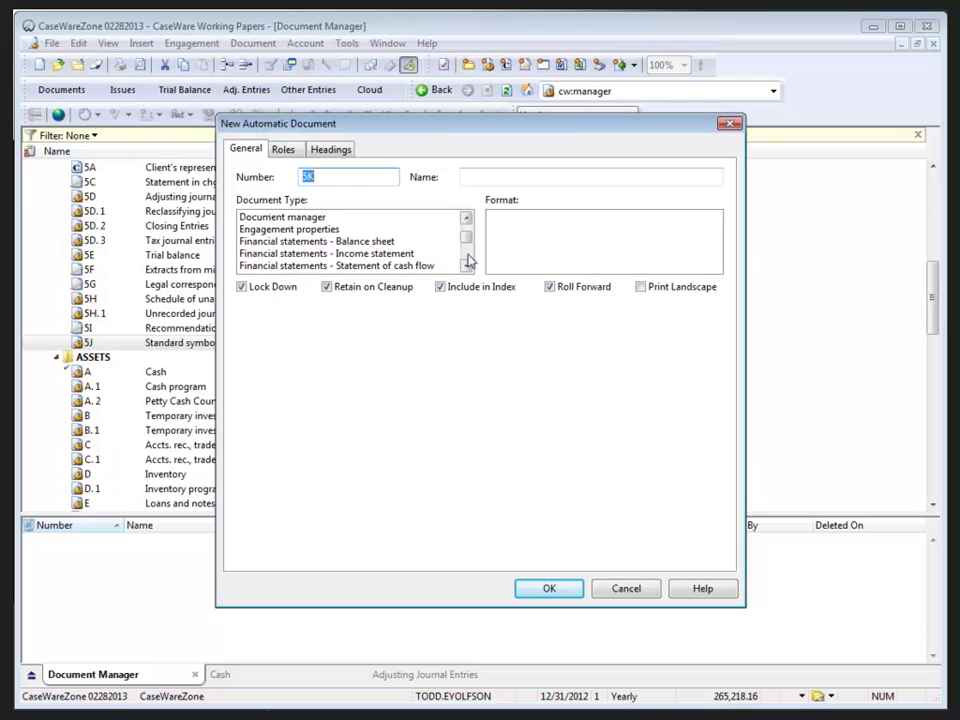
left_click(253, 242)
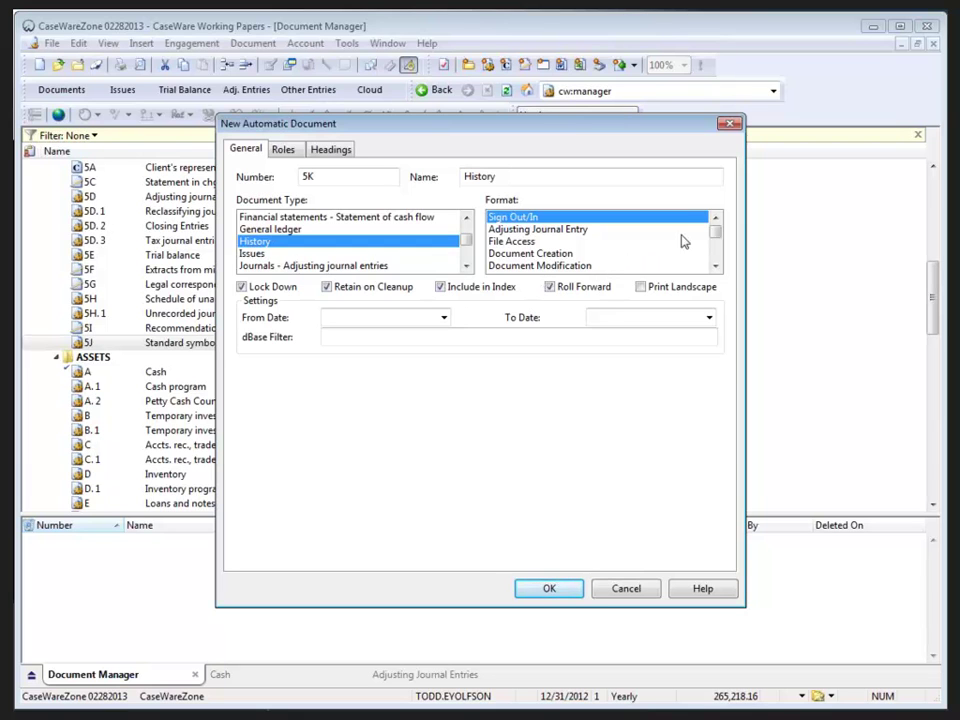
scroll(715, 243, "down", 1)
scroll(716, 246, "down", 1)
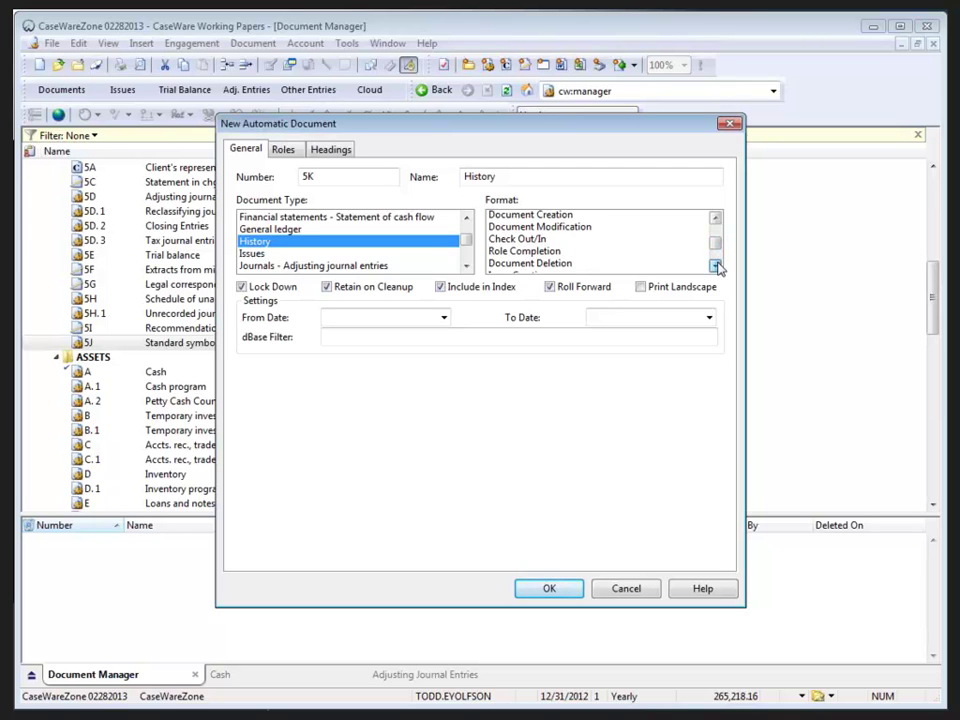
left_click(716, 265)
left_click(716, 265)
left_click(716, 265)
left_click(716, 265)
left_click(512, 256)
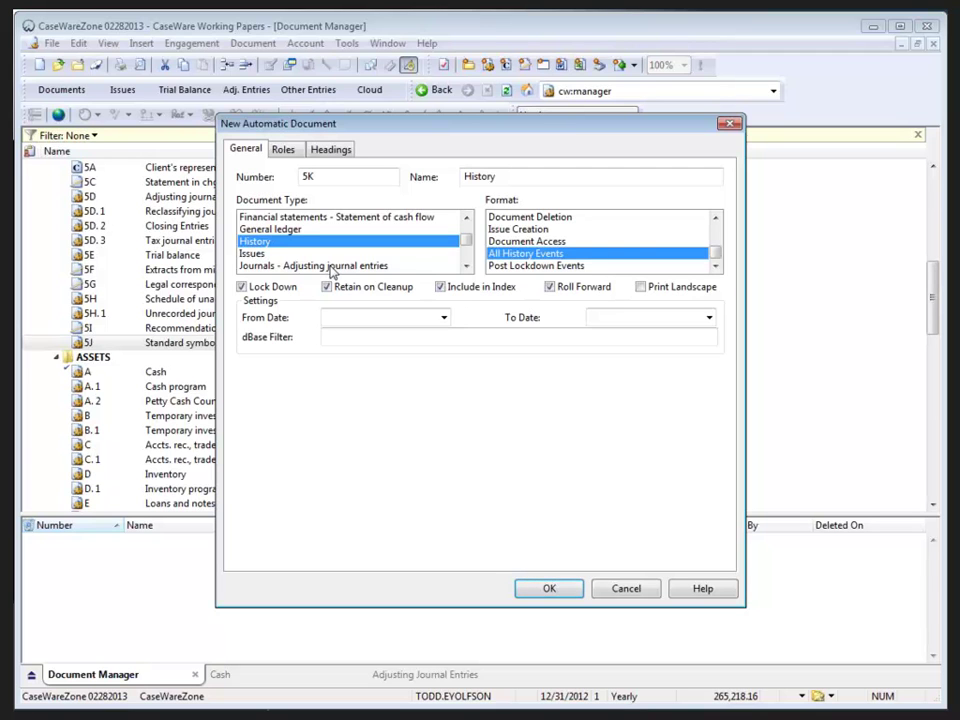
left_click(534, 588)
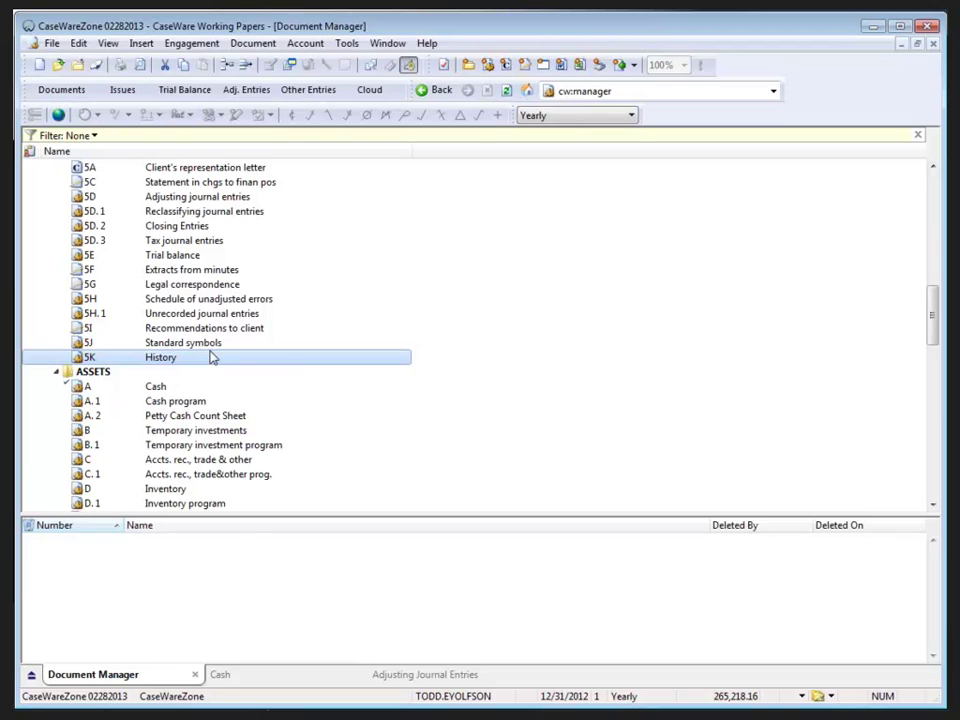
Step: Open the 5K History document, listing engagement events through its own 1:22 PM Document Creation
double_click(212, 365)
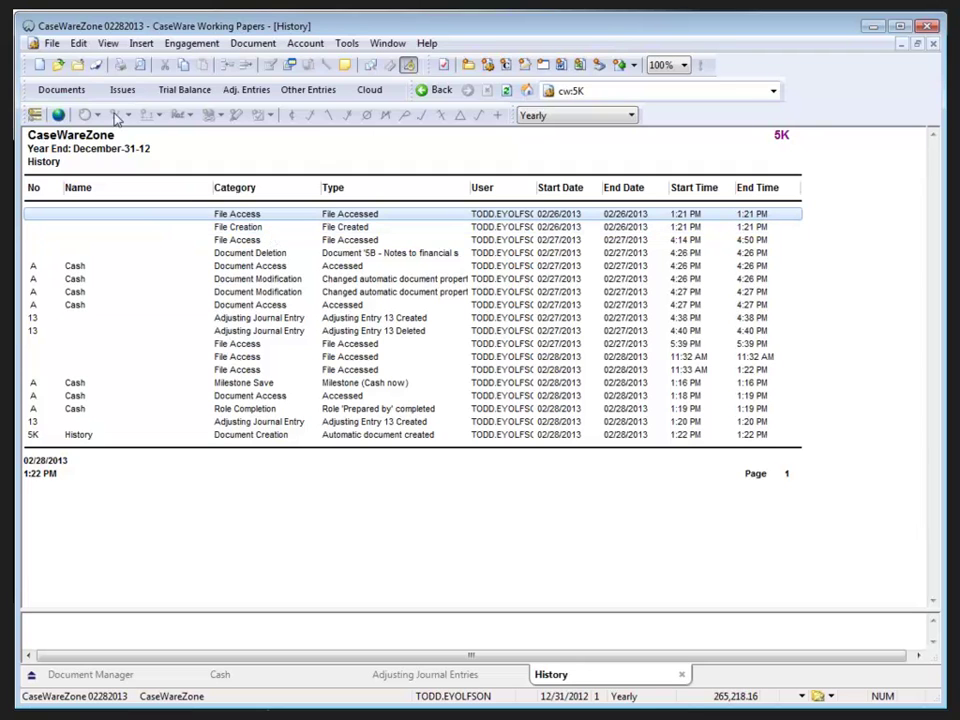
left_click(188, 43)
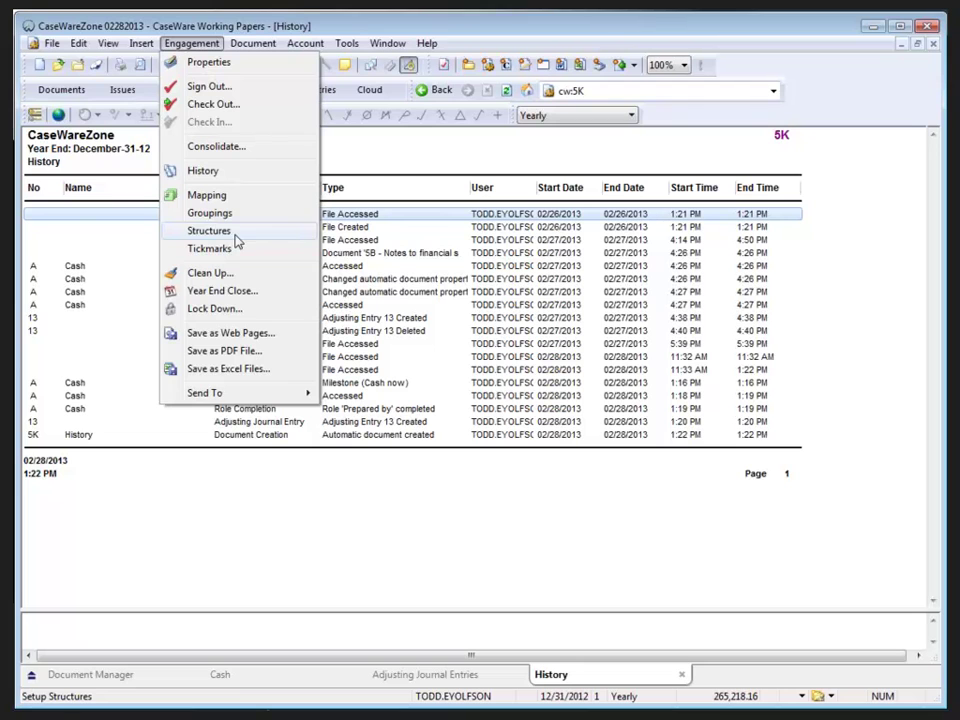